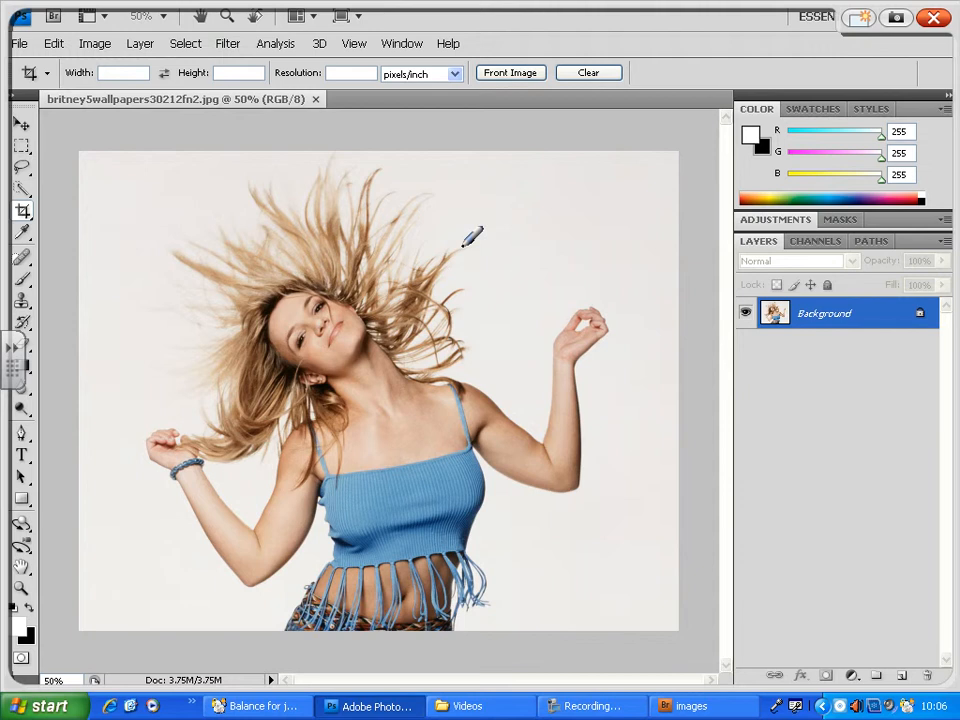
{"action": "mouse_move", "coordinate": [627, 350]}
{"action": "left_mouse_down"}
{"action": "mouse_move", "coordinate": [690, 317]}
{"action": "mouse_move", "coordinate": [760, 320]}
{"action": "mouse_move", "coordinate": [740, 339]}
{"action": "left_mouse_up"}
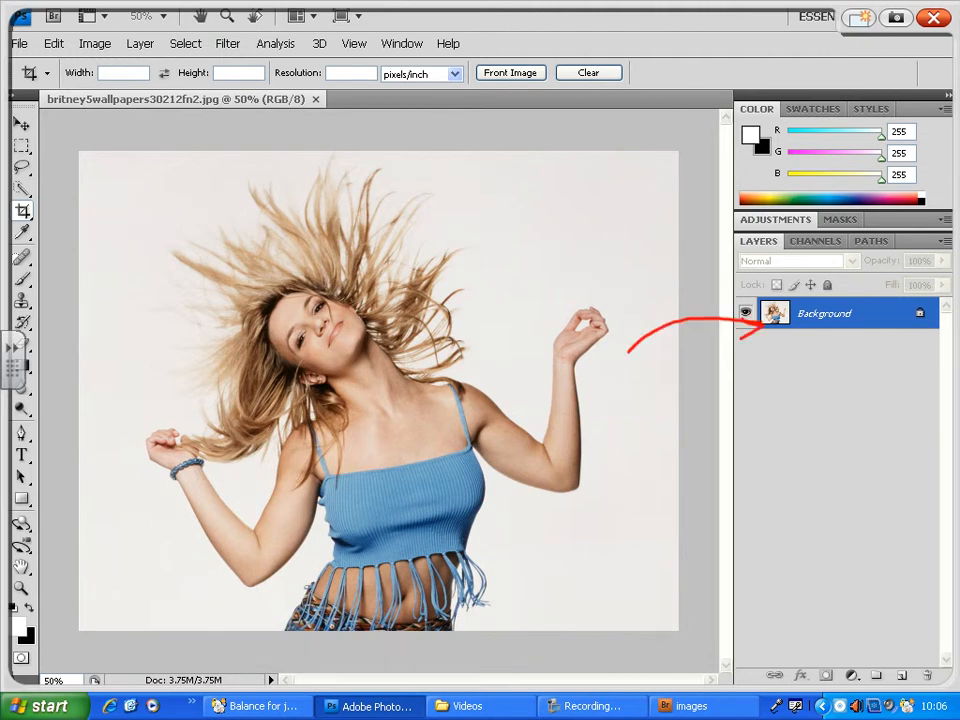
{"action": "mouse_move", "coordinate": [634, 330]}
{"action": "left_mouse_down"}
{"action": "mouse_move", "coordinate": [615, 358]}
{"action": "mouse_move", "coordinate": [653, 360]}
{"action": "left_mouse_up"}
{"action": "left_click_drag", "start_coordinate": [735, 308], "coordinate": [758, 331]}
{"action": "mouse_move", "coordinate": [744, 303]}
{"action": "left_mouse_down"}
{"action": "mouse_move", "coordinate": [791, 294]}
{"action": "mouse_move", "coordinate": [765, 304]}
{"action": "mouse_move", "coordinate": [765, 341]}
{"action": "mouse_move", "coordinate": [797, 312]}
{"action": "mouse_move", "coordinate": [791, 294]}
{"action": "mouse_move", "coordinate": [777, 395]}
{"action": "left_mouse_up"}
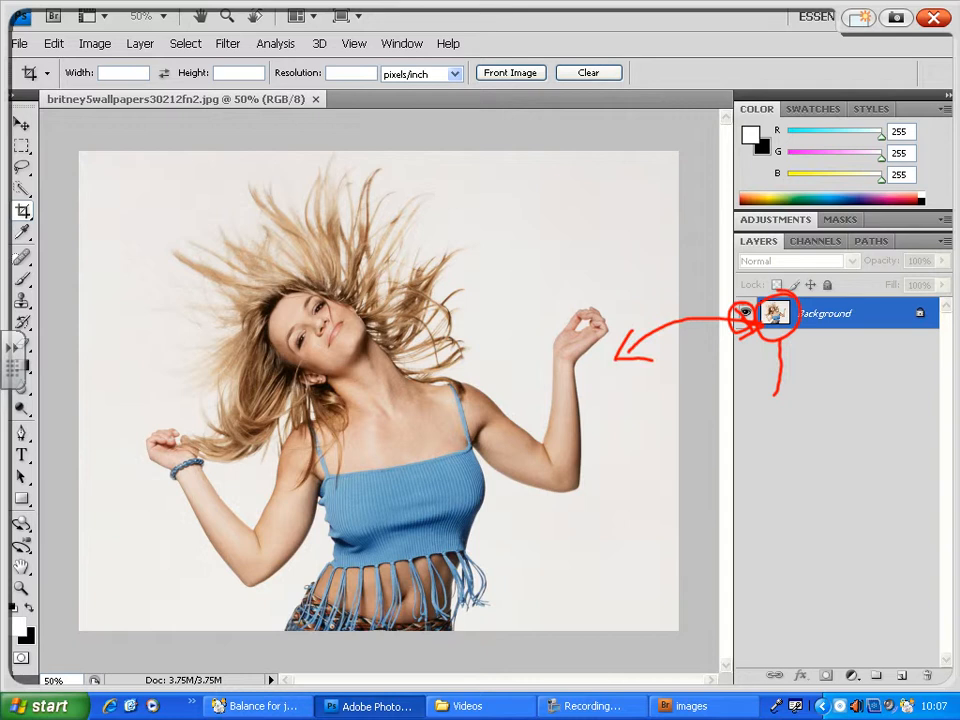
{"action": "mouse_move", "coordinate": [850, 313]}
{"action": "left_mouse_down"}
{"action": "mouse_move", "coordinate": [795, 329]}
{"action": "mouse_move", "coordinate": [844, 304]}
{"action": "left_mouse_up"}
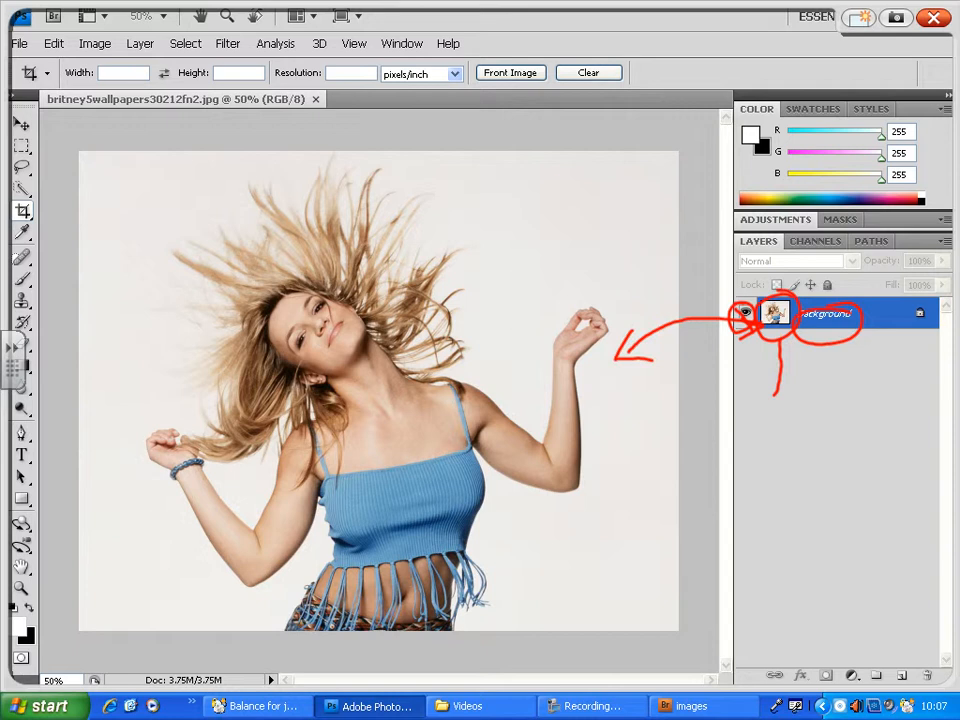
{"action": "left_click_drag", "start_coordinate": [836, 343], "coordinate": [835, 362]}
{"action": "mouse_move", "coordinate": [603, 208]}
{"action": "left_mouse_down"}
{"action": "mouse_move", "coordinate": [590, 213]}
{"action": "mouse_move", "coordinate": [590, 255]}
{"action": "left_mouse_up"}
{"action": "mouse_move", "coordinate": [607, 185]}
{"action": "left_mouse_down"}
{"action": "mouse_move", "coordinate": [644, 228]}
{"action": "mouse_move", "coordinate": [697, 182]}
{"action": "left_mouse_up"}
{"action": "mouse_move", "coordinate": [609, 281]}
{"action": "left_mouse_down"}
{"action": "mouse_move", "coordinate": [658, 283]}
{"action": "mouse_move", "coordinate": [659, 293]}
{"action": "mouse_move", "coordinate": [680, 235]}
{"action": "mouse_move", "coordinate": [707, 262]}
{"action": "mouse_move", "coordinate": [603, 297]}
{"action": "left_mouse_up"}
{"action": "left_click", "coordinate": [656, 282]}
{"action": "left_click", "coordinate": [643, 270]}
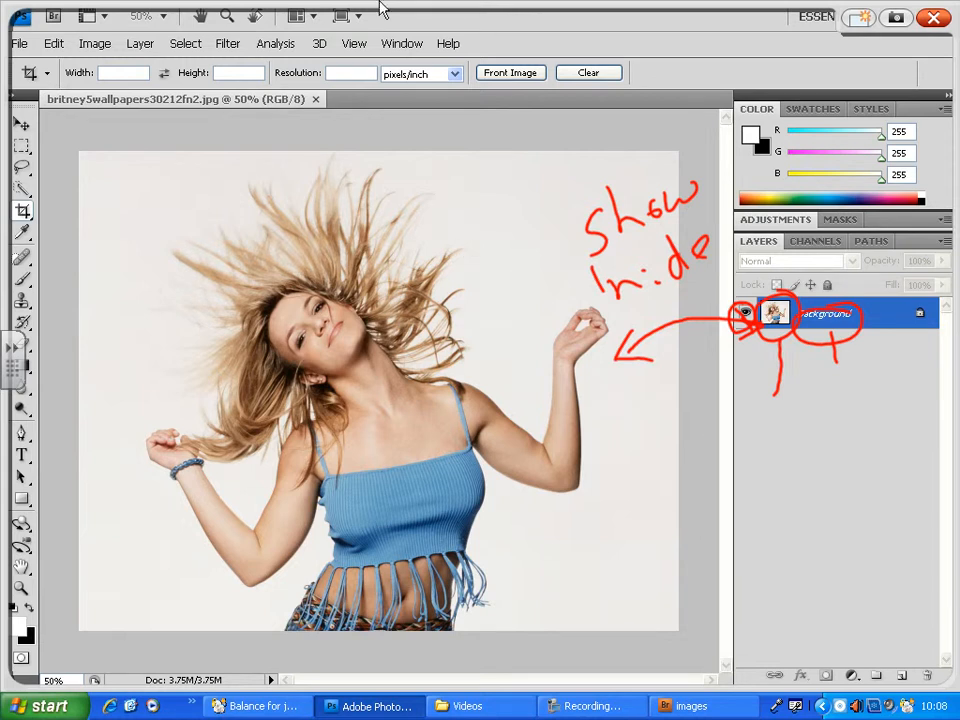
{"action": "left_click", "coordinate": [934, 17]}
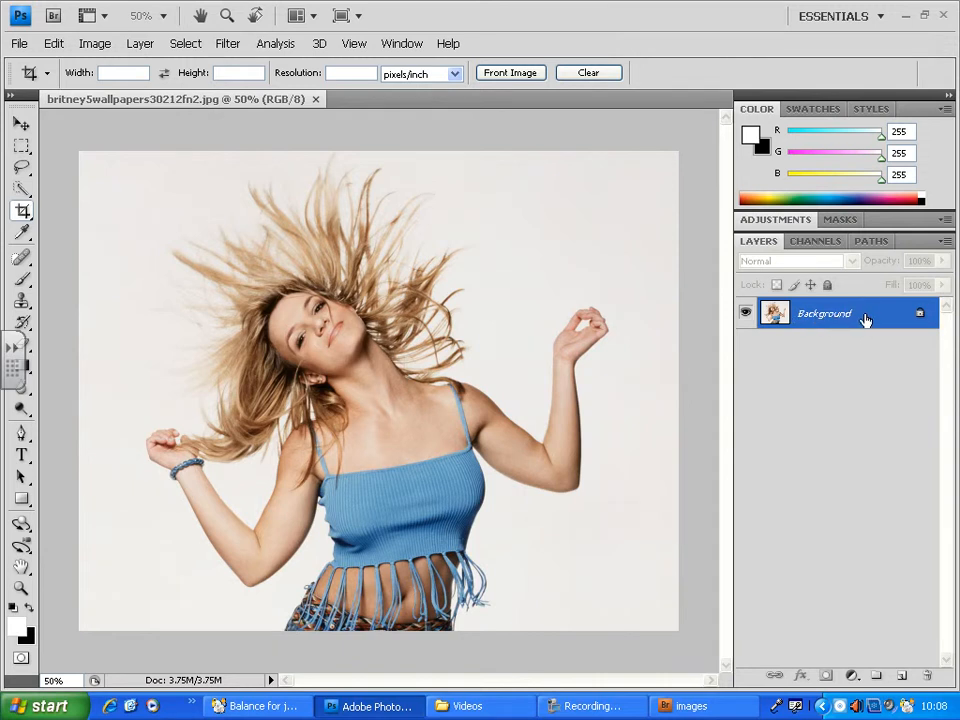
- Convert the locked Background into a regular layer named img
{"action": "double_click", "coordinate": [783, 315]}
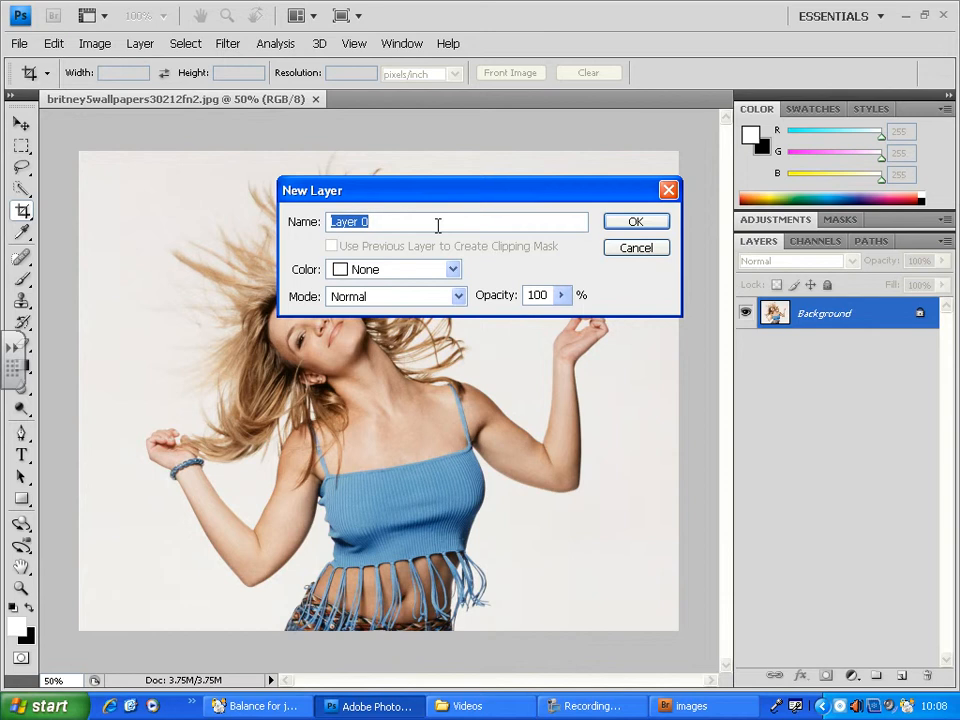
{"action": "type", "text": "img"}
{"action": "key", "text": "Return"}
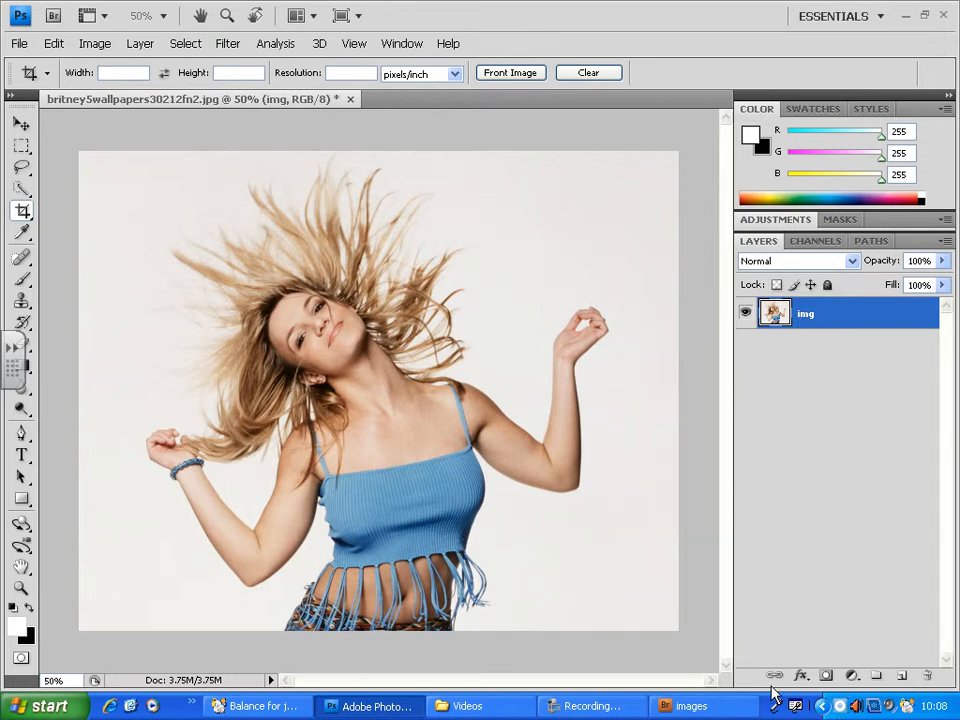
- Restore the maximized application window to a smaller size so the desktop shows around it
{"action": "double_click", "coordinate": [662, 8]}
{"action": "left_click_drag", "start_coordinate": [675, 35], "coordinate": [673, 15]}
{"action": "left_click", "coordinate": [906, 13]}
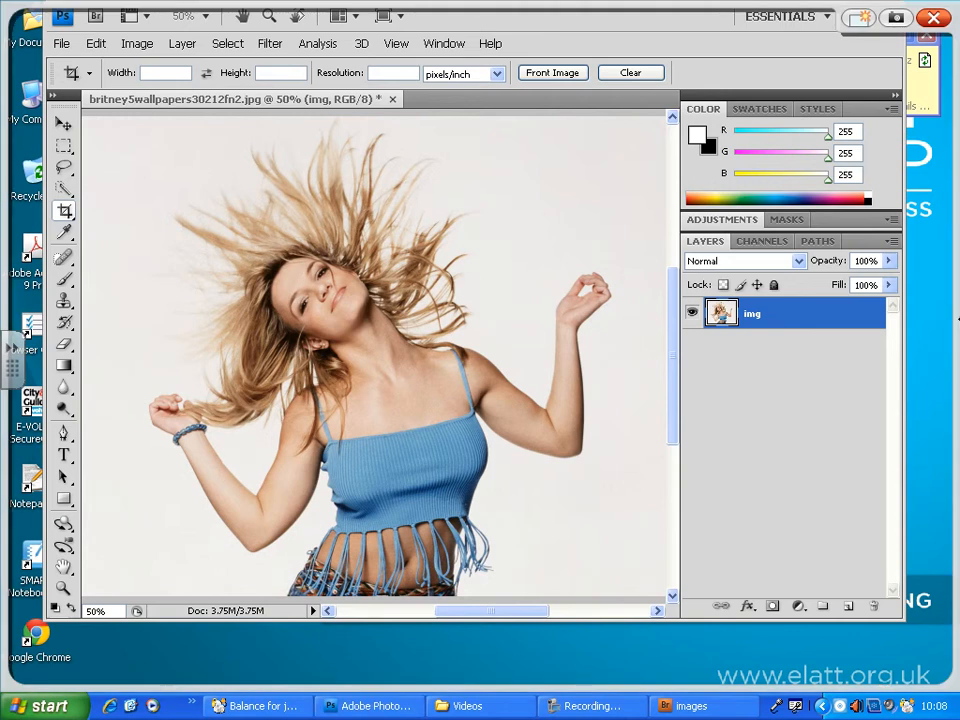
{"action": "mouse_move", "coordinate": [752, 576]}
{"action": "left_mouse_down"}
{"action": "mouse_move", "coordinate": [708, 590]}
{"action": "mouse_move", "coordinate": [704, 643]}
{"action": "mouse_move", "coordinate": [861, 655]}
{"action": "mouse_move", "coordinate": [858, 572]}
{"action": "mouse_move", "coordinate": [740, 579]}
{"action": "left_mouse_up"}
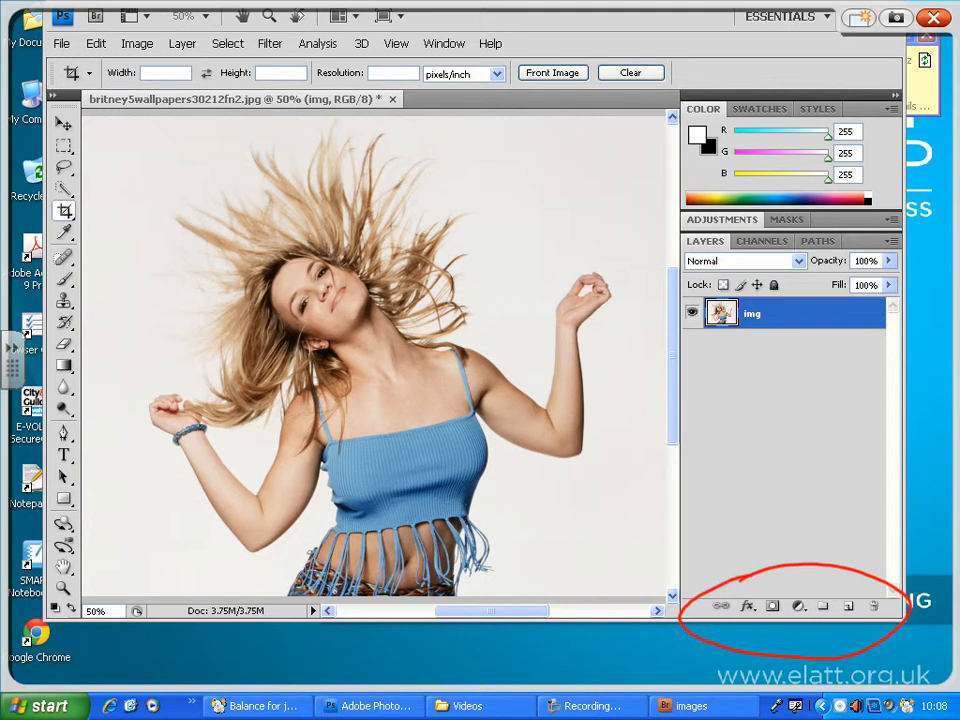
{"action": "left_click_drag", "start_coordinate": [823, 622], "coordinate": [888, 618]}
{"action": "left_click_drag", "start_coordinate": [803, 631], "coordinate": [741, 635]}
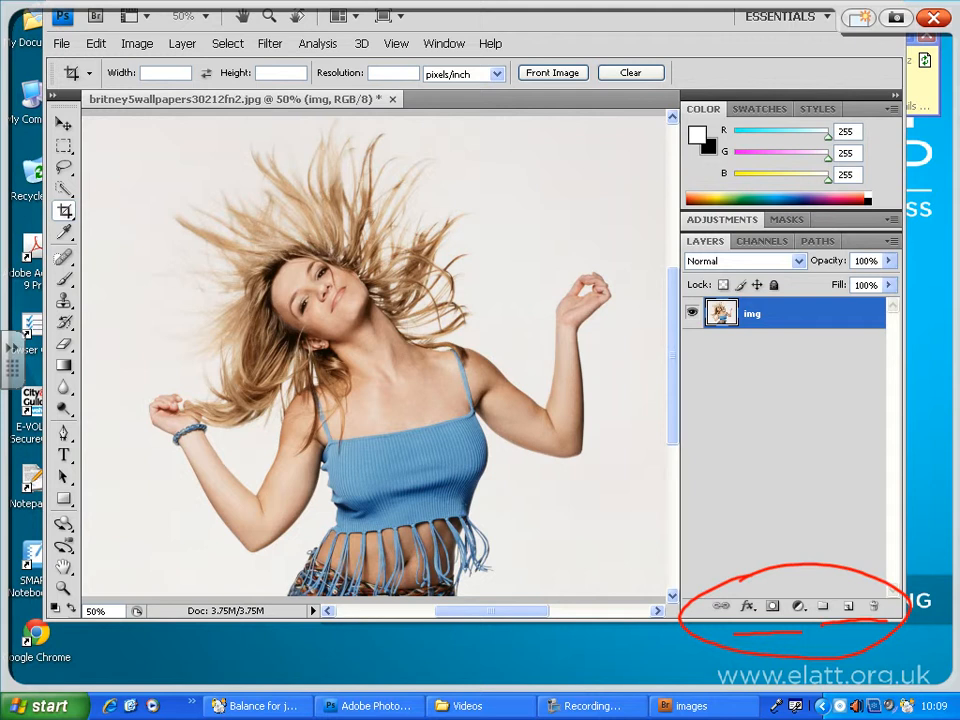
{"action": "mouse_move", "coordinate": [752, 602]}
{"action": "left_mouse_down"}
{"action": "mouse_move", "coordinate": [749, 546]}
{"action": "mouse_move", "coordinate": [780, 536]}
{"action": "left_mouse_up"}
{"action": "mouse_move", "coordinate": [805, 606]}
{"action": "left_mouse_down"}
{"action": "mouse_move", "coordinate": [804, 550]}
{"action": "mouse_move", "coordinate": [828, 528]}
{"action": "left_mouse_up"}
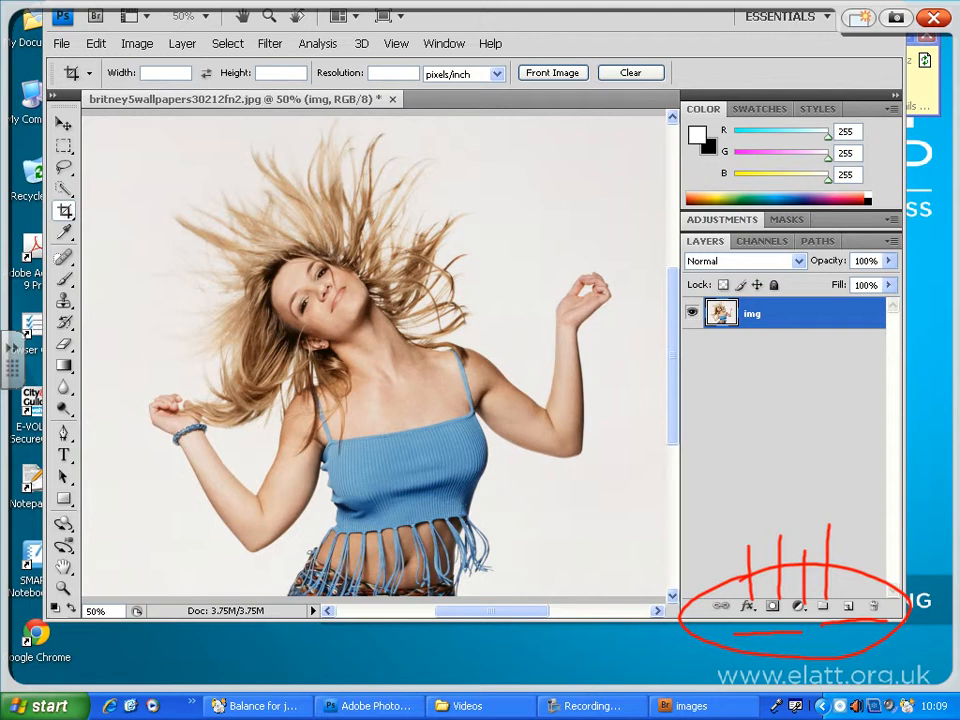
{"action": "mouse_move", "coordinate": [771, 598]}
{"action": "left_mouse_down"}
{"action": "mouse_move", "coordinate": [763, 617]}
{"action": "mouse_move", "coordinate": [787, 614]}
{"action": "mouse_move", "coordinate": [766, 605]}
{"action": "left_mouse_up"}
{"action": "left_click", "coordinate": [934, 17]}
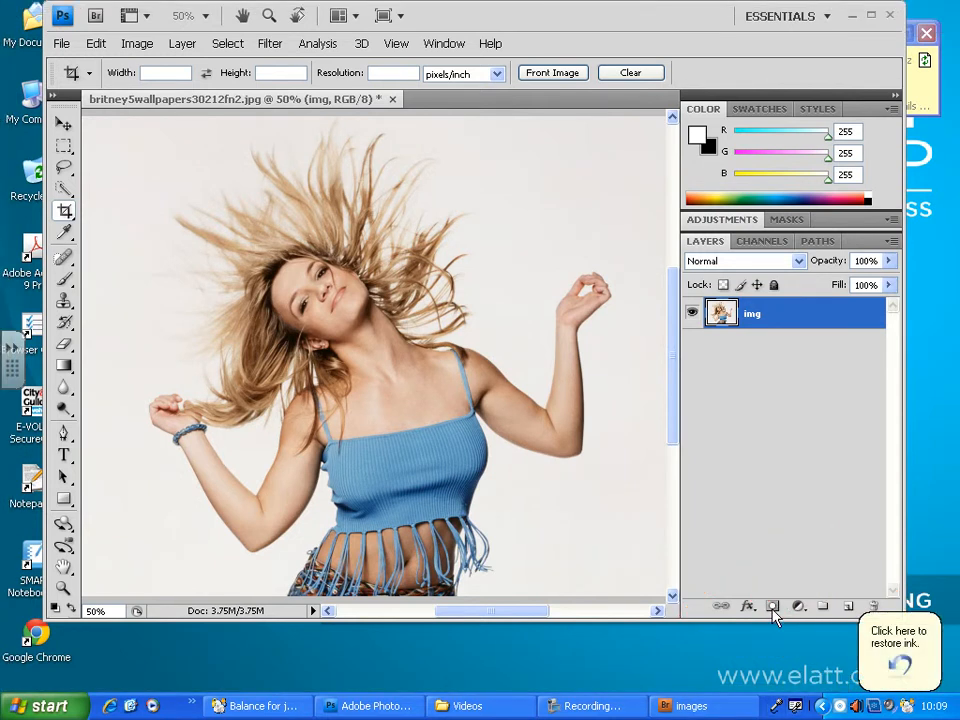
- Add a white layer mask to the img layer
{"action": "left_click", "coordinate": [797, 540]}
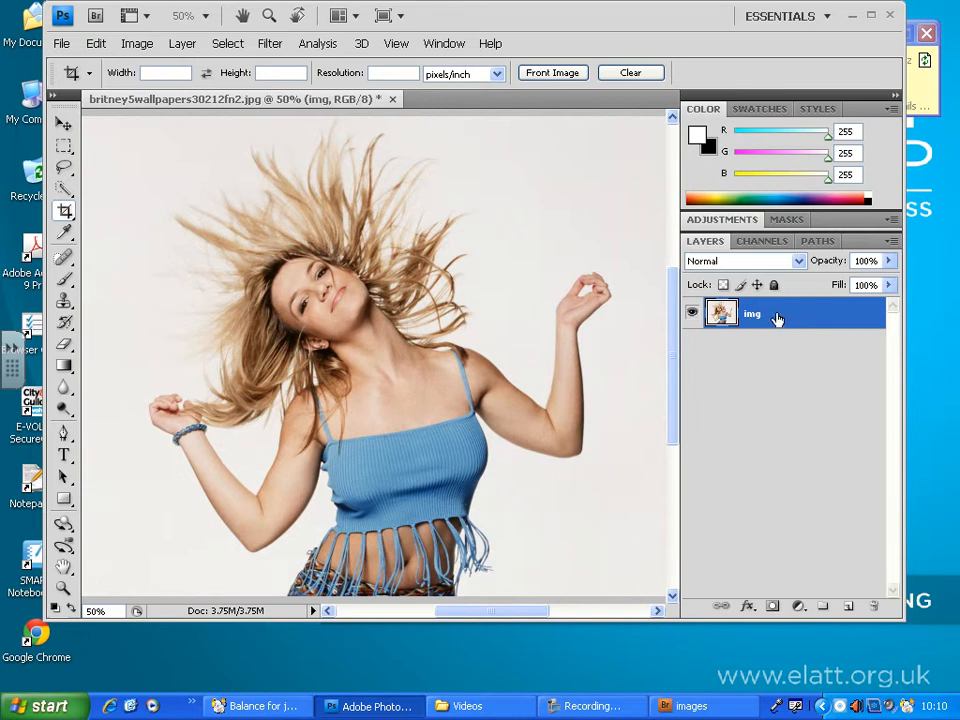
{"action": "left_click", "coordinate": [772, 607]}
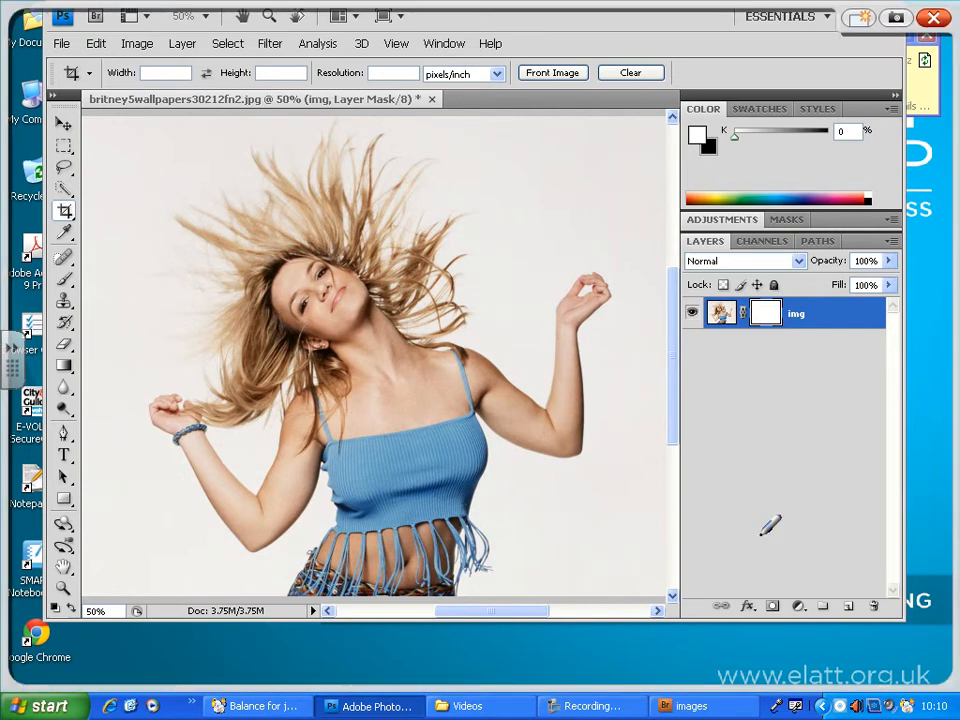
{"action": "mouse_move", "coordinate": [712, 332]}
{"action": "left_mouse_down"}
{"action": "mouse_move", "coordinate": [712, 368]}
{"action": "mouse_move", "coordinate": [702, 342]}
{"action": "mouse_move", "coordinate": [714, 331]}
{"action": "mouse_move", "coordinate": [721, 340]}
{"action": "mouse_move", "coordinate": [764, 329]}
{"action": "mouse_move", "coordinate": [764, 390]}
{"action": "left_mouse_up"}
{"action": "mouse_move", "coordinate": [755, 341]}
{"action": "left_mouse_down"}
{"action": "mouse_move", "coordinate": [765, 331]}
{"action": "mouse_move", "coordinate": [773, 348]}
{"action": "left_mouse_up"}
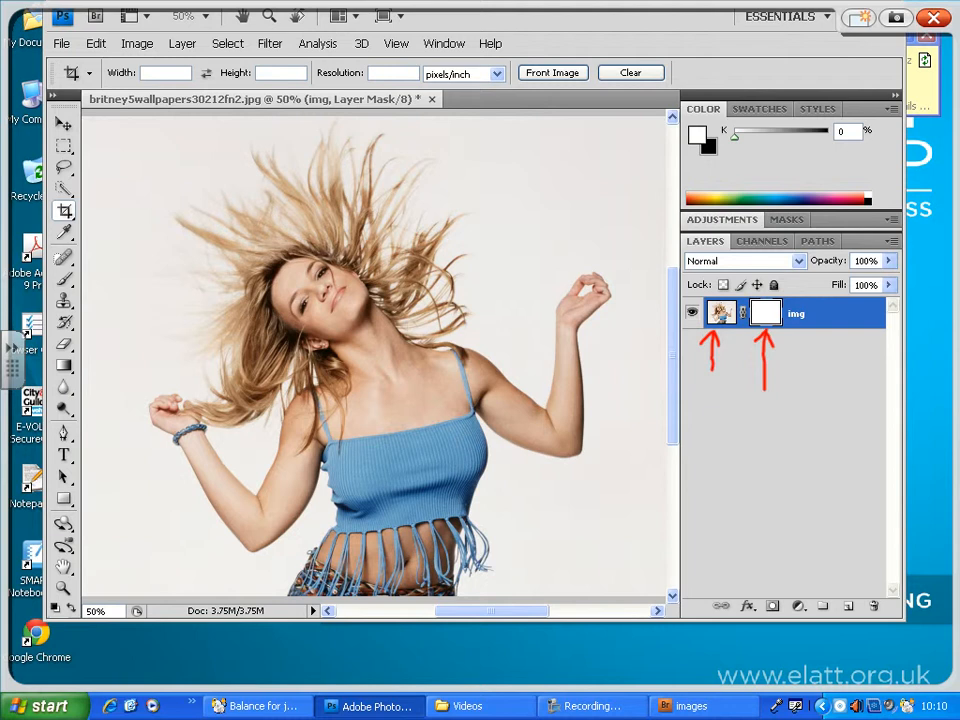
{"action": "mouse_move", "coordinate": [740, 330]}
{"action": "left_mouse_down"}
{"action": "mouse_move", "coordinate": [733, 428]}
{"action": "mouse_move", "coordinate": [740, 322]}
{"action": "mouse_move", "coordinate": [747, 344]}
{"action": "left_mouse_up"}
{"action": "mouse_move", "coordinate": [759, 404]}
{"action": "left_mouse_down"}
{"action": "mouse_move", "coordinate": [761, 418]}
{"action": "mouse_move", "coordinate": [807, 415]}
{"action": "left_mouse_up"}
{"action": "mouse_move", "coordinate": [824, 400]}
{"action": "left_mouse_down"}
{"action": "mouse_move", "coordinate": [816, 420]}
{"action": "mouse_move", "coordinate": [866, 424]}
{"action": "left_mouse_up"}
{"action": "left_click_drag", "start_coordinate": [756, 447], "coordinate": [758, 476]}
{"action": "mouse_move", "coordinate": [747, 459]}
{"action": "left_mouse_down"}
{"action": "mouse_move", "coordinate": [766, 458]}
{"action": "mouse_move", "coordinate": [771, 477]}
{"action": "left_mouse_up"}
{"action": "left_click", "coordinate": [797, 466]}
{"action": "mouse_move", "coordinate": [772, 466]}
{"action": "left_mouse_down"}
{"action": "mouse_move", "coordinate": [837, 476]}
{"action": "mouse_move", "coordinate": [848, 465]}
{"action": "mouse_move", "coordinate": [854, 476]}
{"action": "mouse_move", "coordinate": [880, 464]}
{"action": "mouse_move", "coordinate": [892, 486]}
{"action": "mouse_move", "coordinate": [917, 479]}
{"action": "mouse_move", "coordinate": [948, 502]}
{"action": "left_mouse_up"}
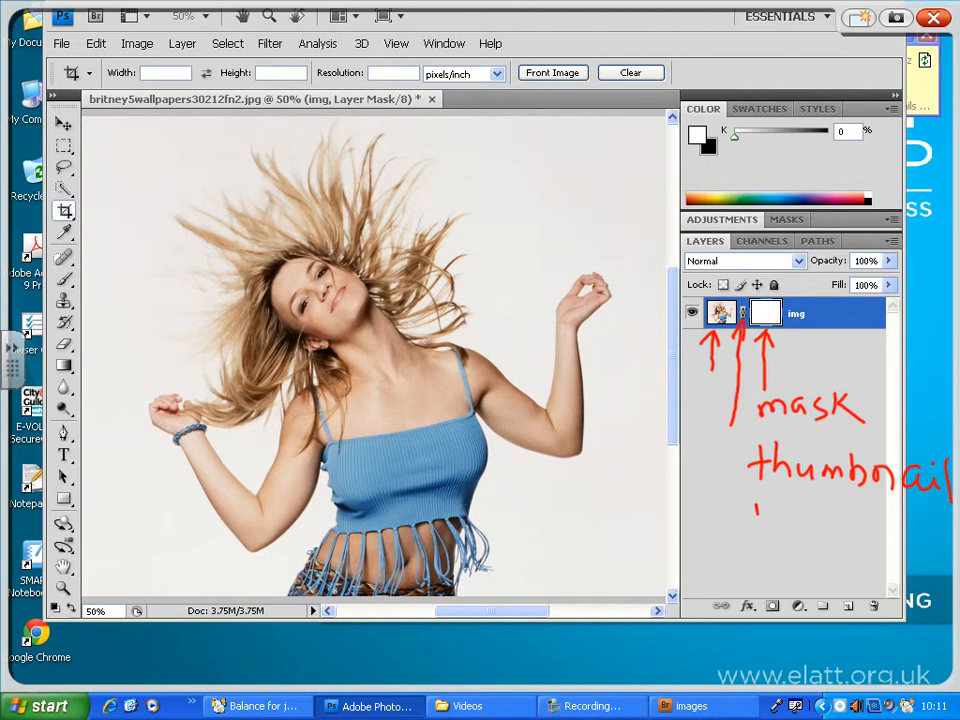
{"action": "left_click_drag", "start_coordinate": [755, 500], "coordinate": [757, 535]}
{"action": "mouse_move", "coordinate": [791, 497]}
{"action": "left_mouse_down"}
{"action": "mouse_move", "coordinate": [789, 545]}
{"action": "mouse_move", "coordinate": [820, 528]}
{"action": "mouse_move", "coordinate": [828, 548]}
{"action": "left_mouse_up"}
{"action": "mouse_move", "coordinate": [846, 521]}
{"action": "left_mouse_down"}
{"action": "mouse_move", "coordinate": [833, 531]}
{"action": "mouse_move", "coordinate": [846, 545]}
{"action": "left_mouse_up"}
{"action": "mouse_move", "coordinate": [858, 511]}
{"action": "left_mouse_down"}
{"action": "mouse_move", "coordinate": [855, 550]}
{"action": "mouse_move", "coordinate": [858, 534]}
{"action": "mouse_move", "coordinate": [880, 548]}
{"action": "left_mouse_up"}
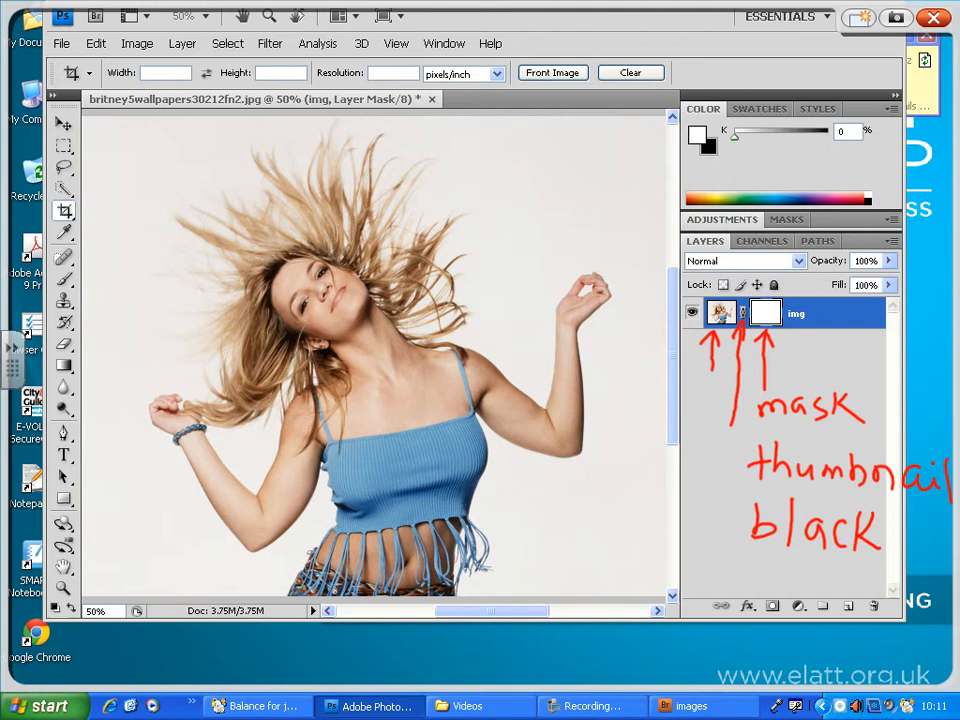
{"action": "mouse_move", "coordinate": [745, 572]}
{"action": "left_mouse_down"}
{"action": "mouse_move", "coordinate": [749, 602]}
{"action": "mouse_move", "coordinate": [775, 578]}
{"action": "left_mouse_up"}
{"action": "mouse_move", "coordinate": [786, 567]}
{"action": "left_mouse_down"}
{"action": "mouse_move", "coordinate": [784, 595]}
{"action": "mouse_move", "coordinate": [818, 610]}
{"action": "left_mouse_up"}
{"action": "mouse_move", "coordinate": [835, 568]}
{"action": "left_mouse_down"}
{"action": "mouse_move", "coordinate": [818, 610]}
{"action": "mouse_move", "coordinate": [846, 588]}
{"action": "left_mouse_up"}
{"action": "left_click_drag", "start_coordinate": [856, 584], "coordinate": [866, 593]}
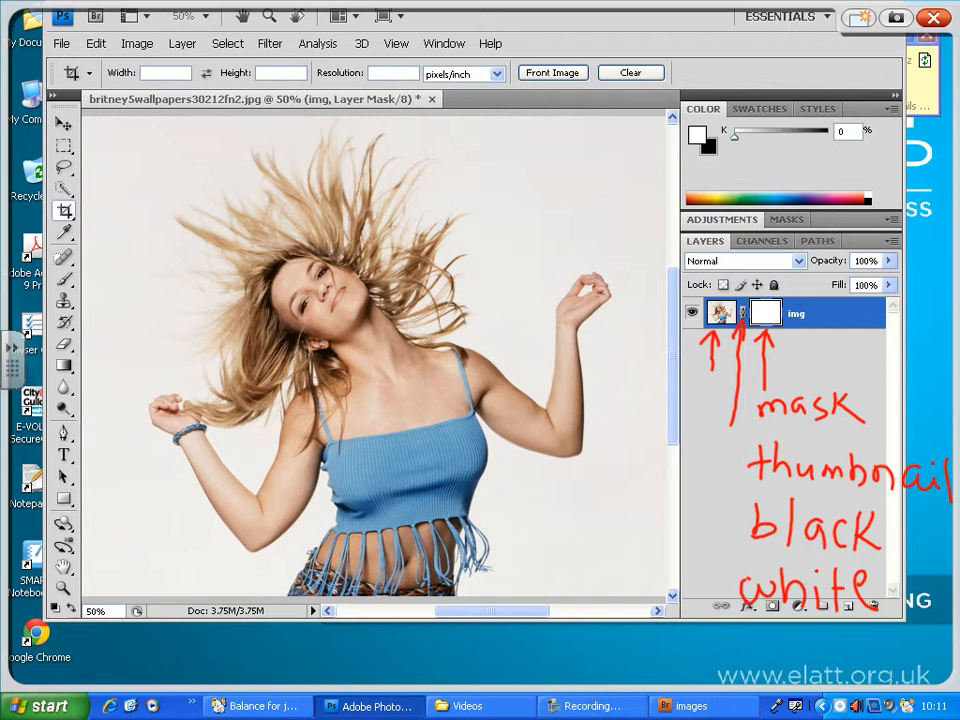
{"action": "left_click_drag", "start_coordinate": [741, 523], "coordinate": [668, 522]}
{"action": "mouse_move", "coordinate": [561, 491]}
{"action": "left_mouse_down"}
{"action": "mouse_move", "coordinate": [563, 534]}
{"action": "mouse_move", "coordinate": [655, 538]}
{"action": "left_mouse_up"}
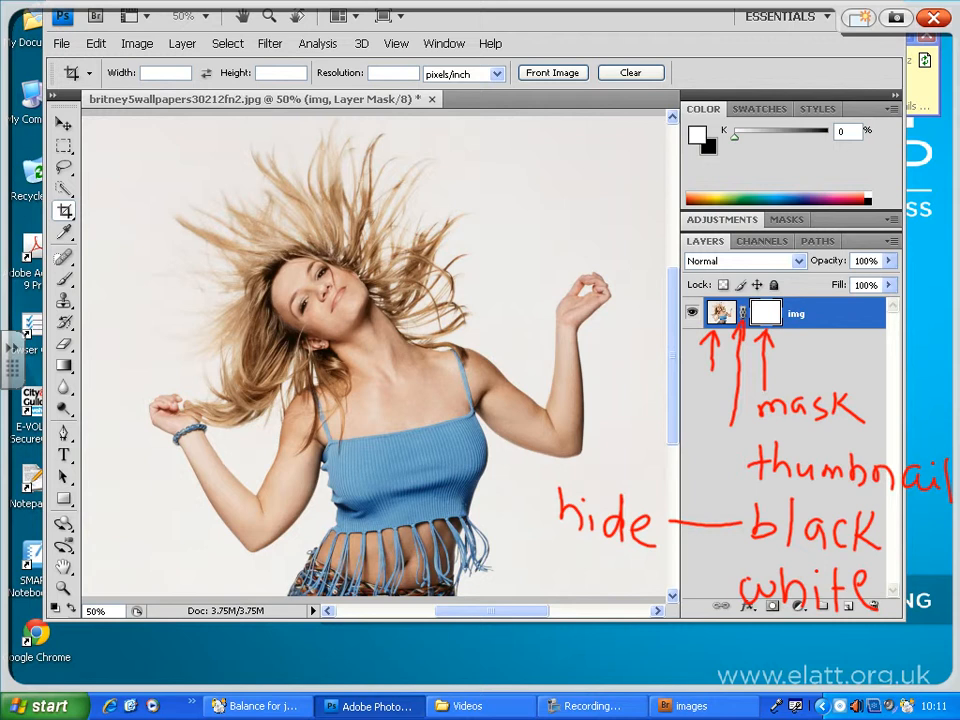
{"action": "left_click_drag", "start_coordinate": [673, 591], "coordinate": [733, 591]}
{"action": "mouse_move", "coordinate": [596, 570]}
{"action": "left_mouse_down"}
{"action": "mouse_move", "coordinate": [572, 580]}
{"action": "mouse_move", "coordinate": [565, 600]}
{"action": "mouse_move", "coordinate": [603, 602]}
{"action": "left_mouse_up"}
{"action": "mouse_move", "coordinate": [604, 586]}
{"action": "left_mouse_down"}
{"action": "mouse_move", "coordinate": [663, 610]}
{"action": "mouse_move", "coordinate": [678, 600]}
{"action": "left_mouse_up"}
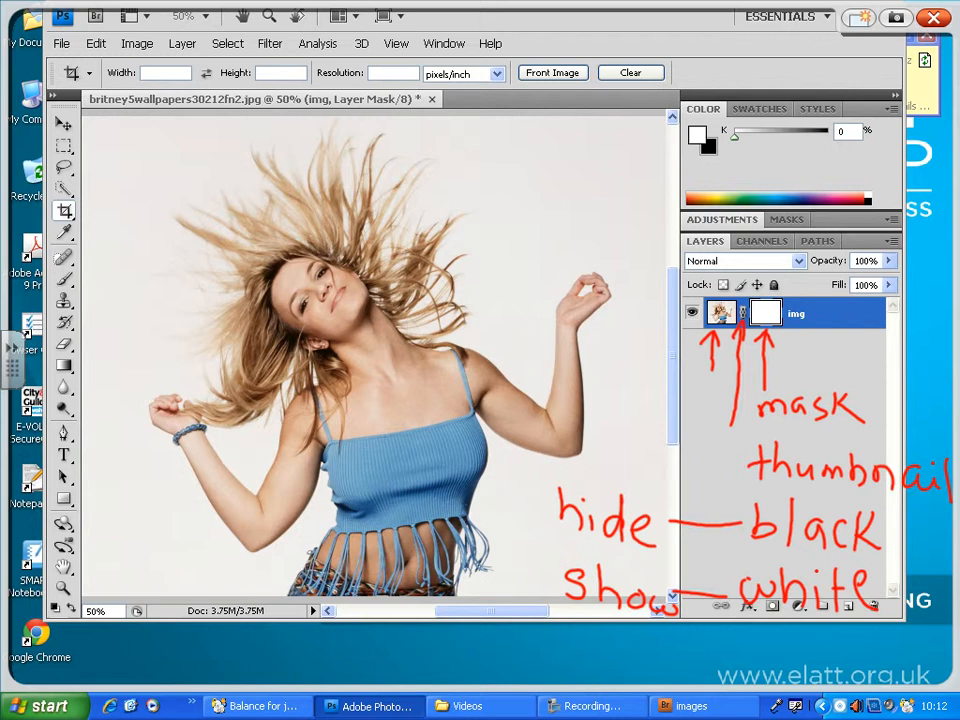
{"action": "left_click_drag", "start_coordinate": [424, 258], "coordinate": [450, 410]}
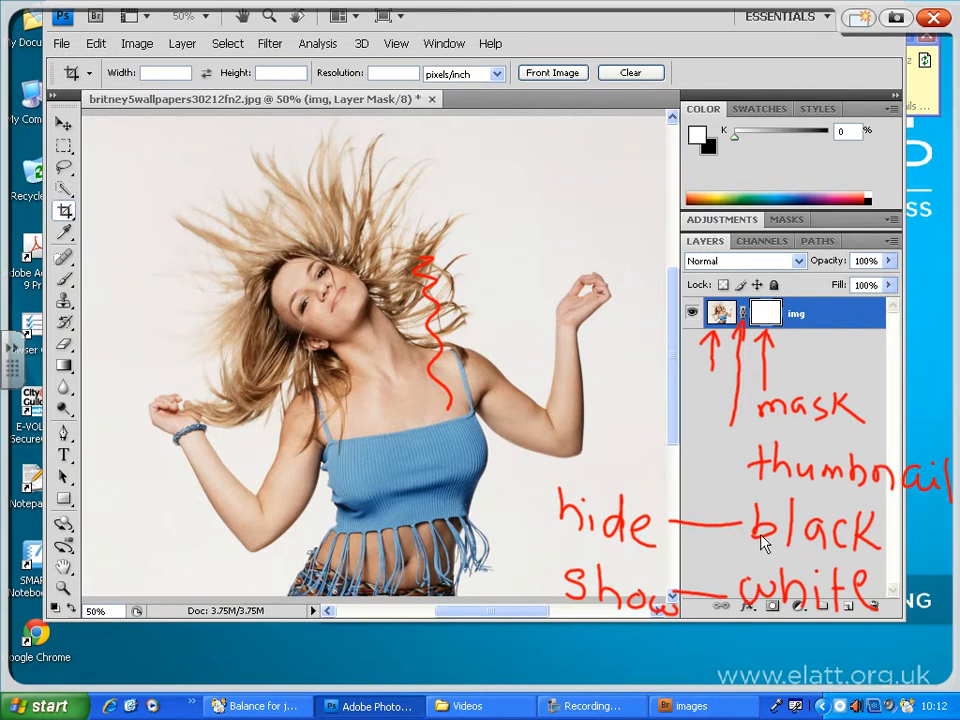
{"action": "left_click", "coordinate": [936, 19]}
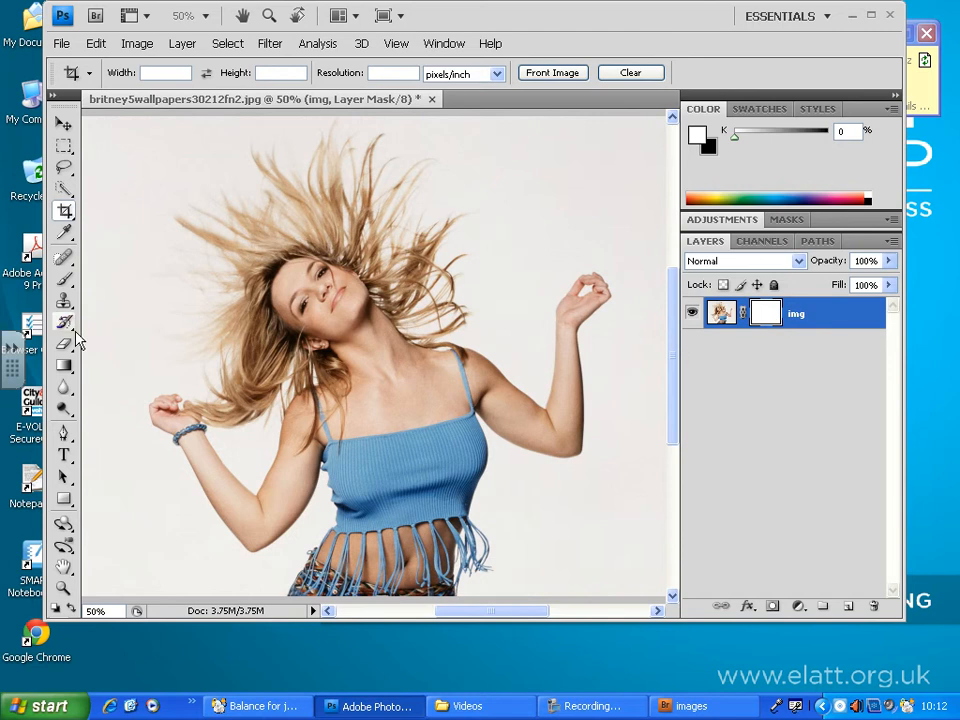
- Activate the Brush tool, extend the application window downward and make black the foreground colour
{"action": "left_click", "coordinate": [64, 280]}
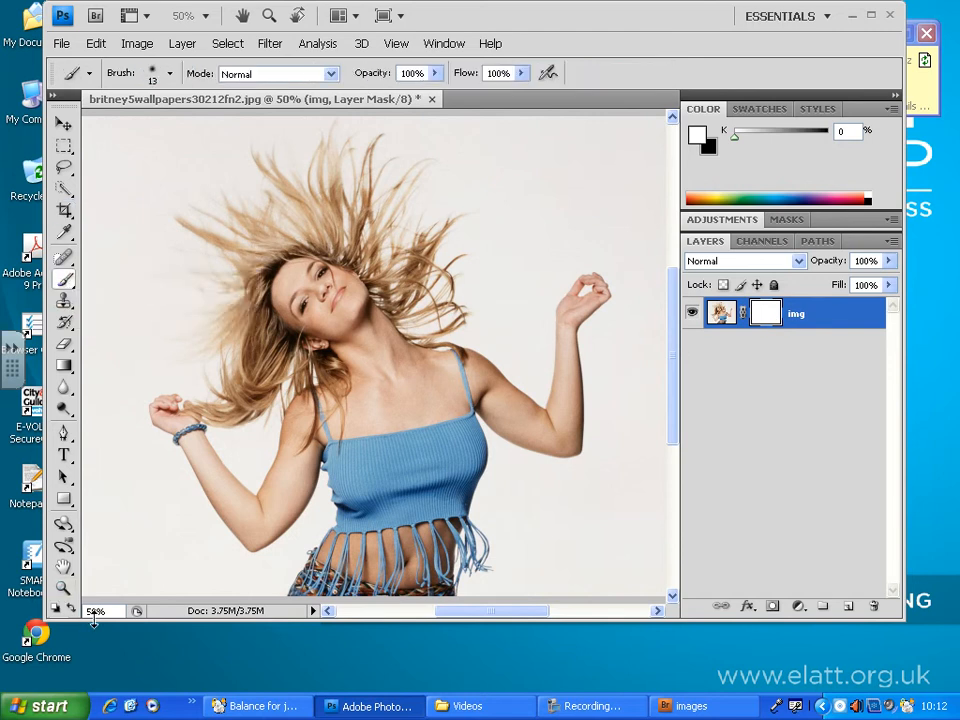
{"action": "left_click_drag", "start_coordinate": [143, 620], "coordinate": [143, 692]}
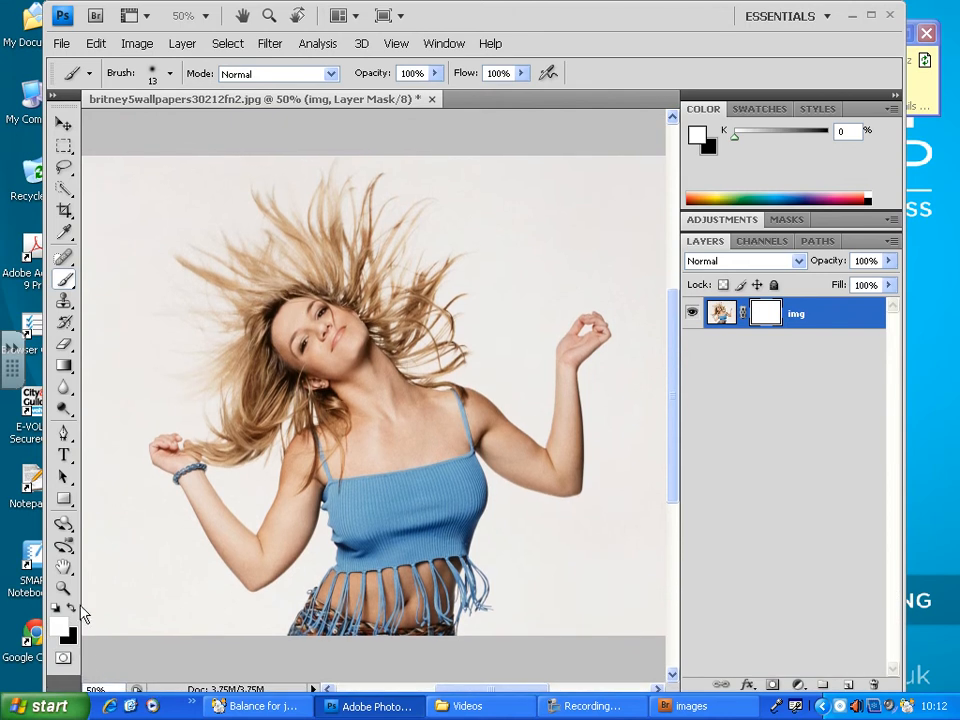
{"action": "left_click", "coordinate": [71, 610]}
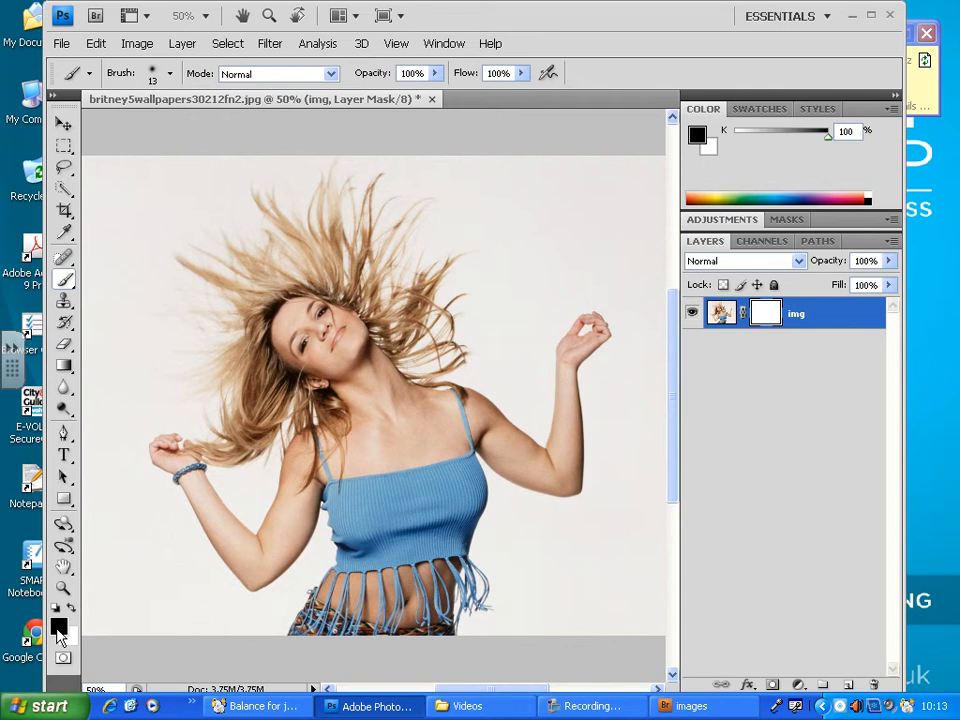
- Set the brush to 156 px with 0% hardness and paint black on the layer mask over the woman's face and neck
{"action": "right_click", "coordinate": [311, 296]}
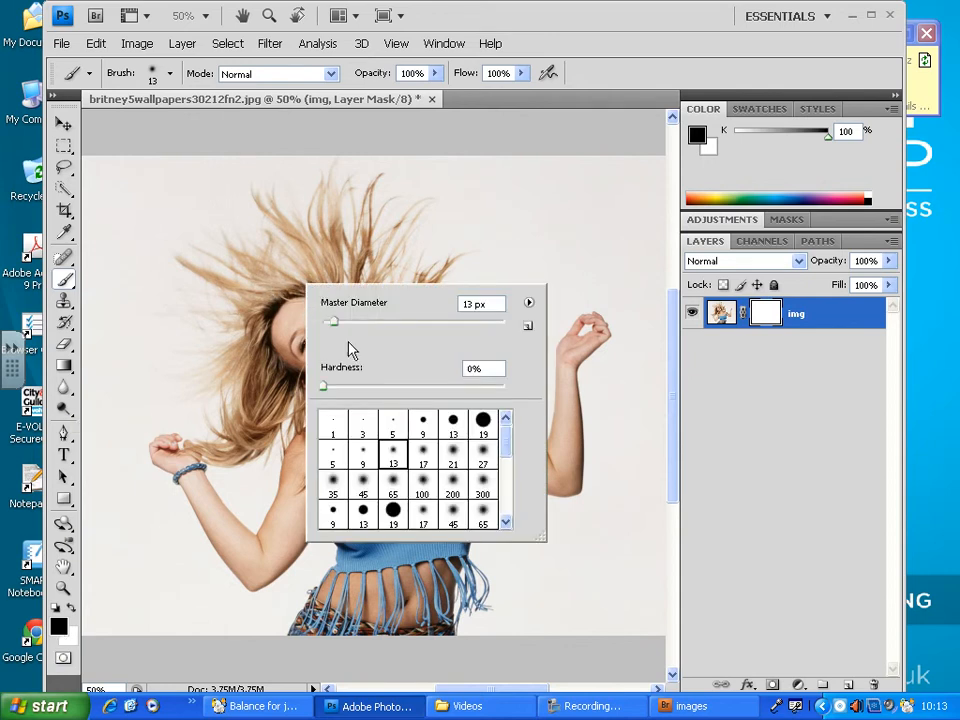
{"action": "left_click_drag", "start_coordinate": [341, 328], "coordinate": [421, 328]}
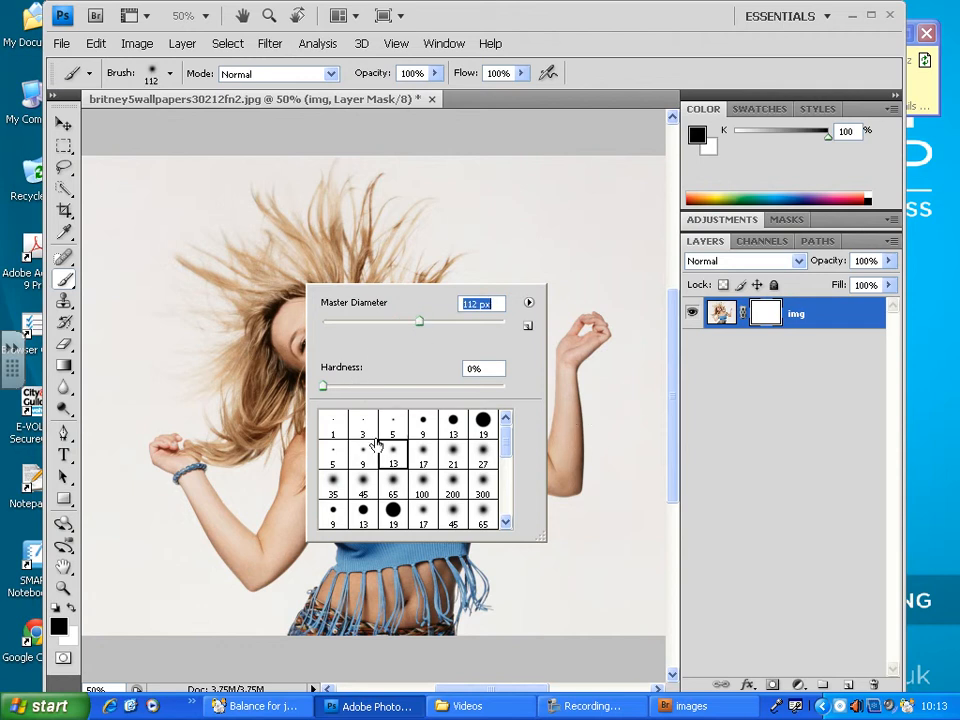
{"action": "left_click", "coordinate": [322, 388]}
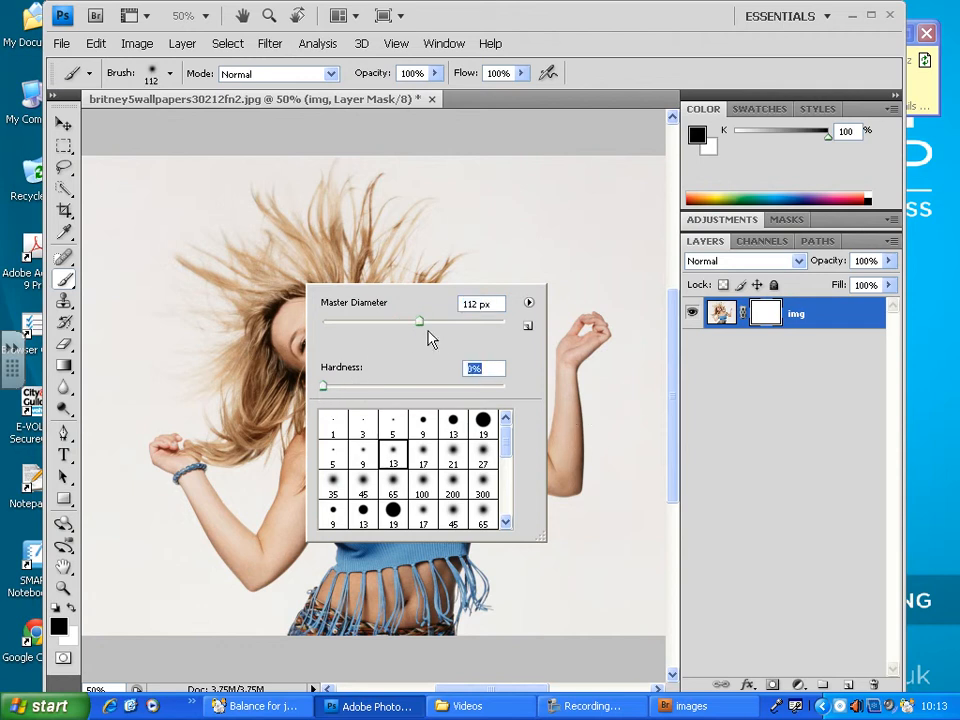
{"action": "left_click_drag", "start_coordinate": [420, 321], "coordinate": [439, 321]}
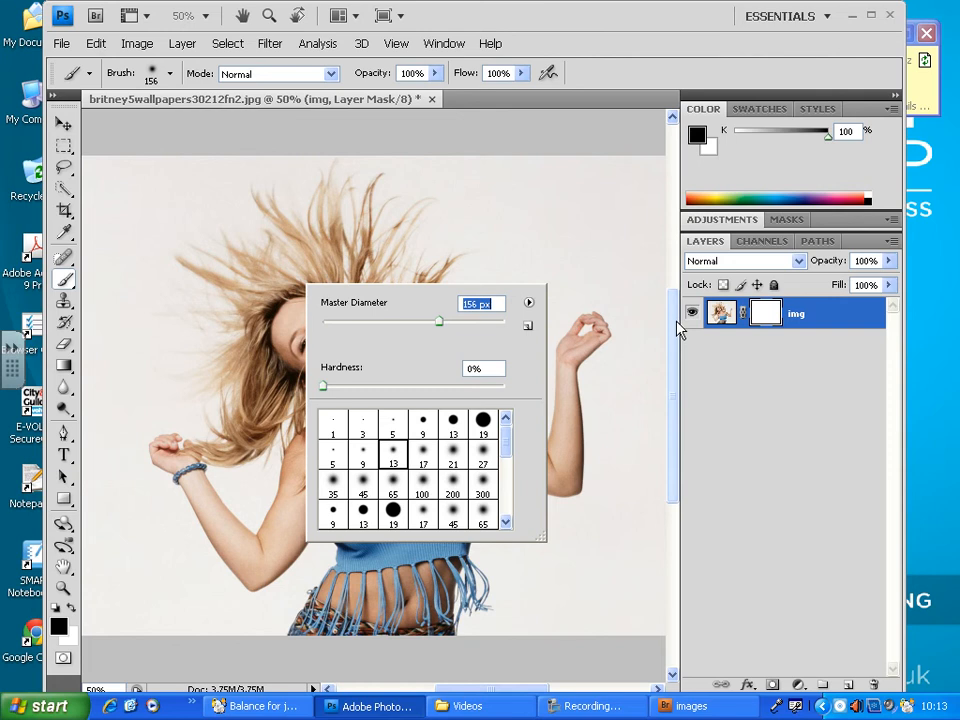
{"action": "key", "text": "Return"}
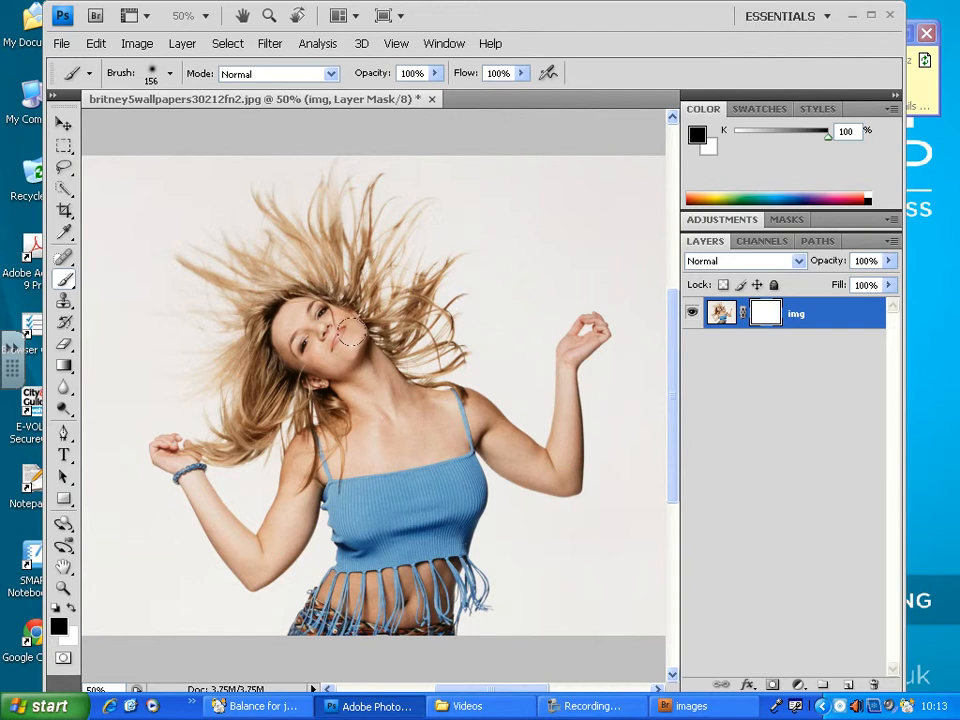
{"action": "mouse_move", "coordinate": [350, 331]}
{"action": "left_mouse_down"}
{"action": "mouse_move", "coordinate": [355, 345]}
{"action": "mouse_move", "coordinate": [335, 360]}
{"action": "mouse_move", "coordinate": [289, 313]}
{"action": "mouse_move", "coordinate": [285, 325]}
{"action": "mouse_move", "coordinate": [305, 360]}
{"action": "mouse_move", "coordinate": [372, 386]}
{"action": "mouse_move", "coordinate": [347, 385]}
{"action": "mouse_move", "coordinate": [303, 355]}
{"action": "mouse_move", "coordinate": [281, 315]}
{"action": "mouse_move", "coordinate": [298, 305]}
{"action": "left_mouse_up"}
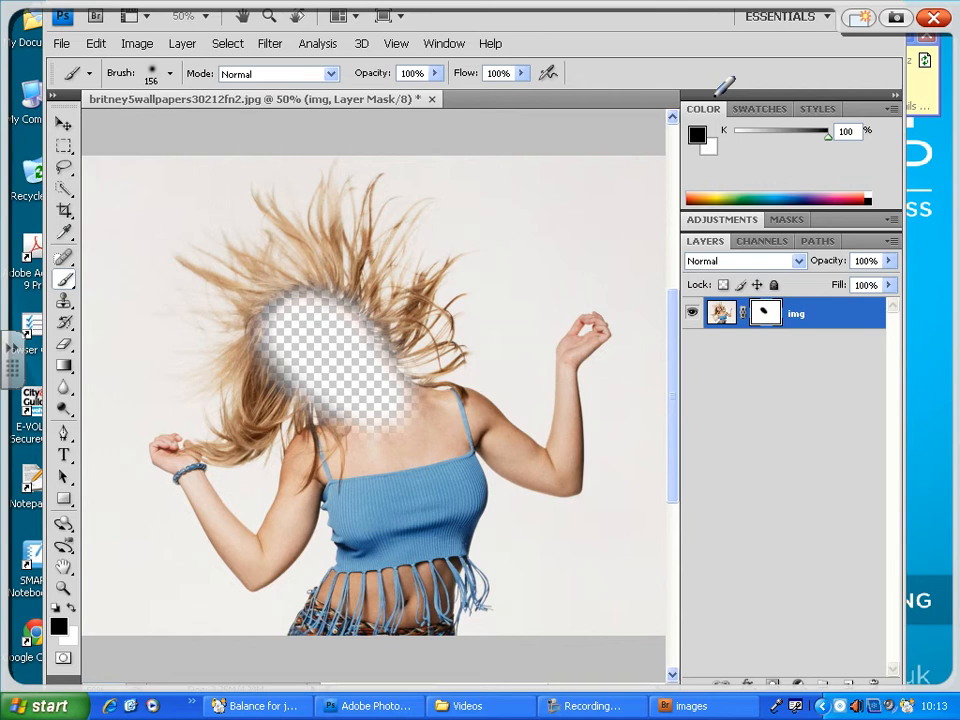
{"action": "mouse_move", "coordinate": [768, 299]}
{"action": "left_mouse_down"}
{"action": "mouse_move", "coordinate": [758, 333]}
{"action": "mouse_move", "coordinate": [772, 300]}
{"action": "left_mouse_up"}
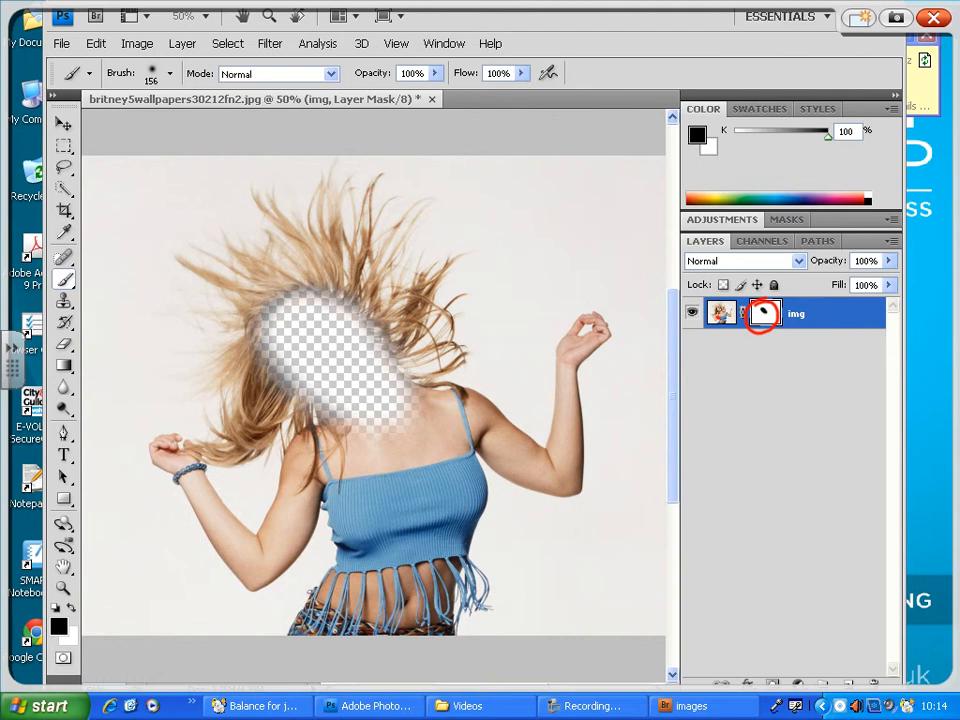
{"action": "left_click_drag", "start_coordinate": [346, 372], "coordinate": [379, 286]}
{"action": "mouse_move", "coordinate": [347, 395]}
{"action": "left_mouse_down"}
{"action": "mouse_move", "coordinate": [355, 404]}
{"action": "mouse_move", "coordinate": [381, 394]}
{"action": "mouse_move", "coordinate": [362, 395]}
{"action": "mouse_move", "coordinate": [369, 374]}
{"action": "mouse_move", "coordinate": [403, 386]}
{"action": "left_mouse_up"}
{"action": "left_click", "coordinate": [380, 384]}
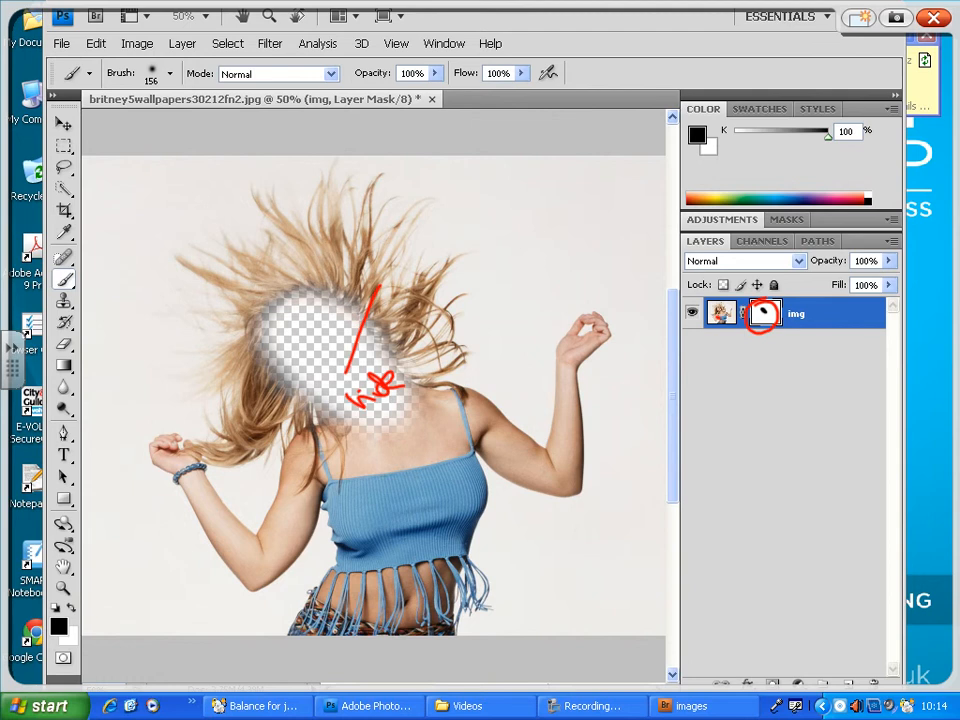
{"action": "left_click_drag", "start_coordinate": [381, 425], "coordinate": [383, 448]}
{"action": "left_click_drag", "start_coordinate": [322, 384], "coordinate": [302, 401]}
{"action": "left_click_drag", "start_coordinate": [373, 352], "coordinate": [389, 338]}
{"action": "left_click", "coordinate": [926, 21]}
- Set the brush hardness to 100% and paint black on the img layer mask over the woman's lowered arm and the side of her top
{"action": "right_click", "coordinate": [436, 259]}
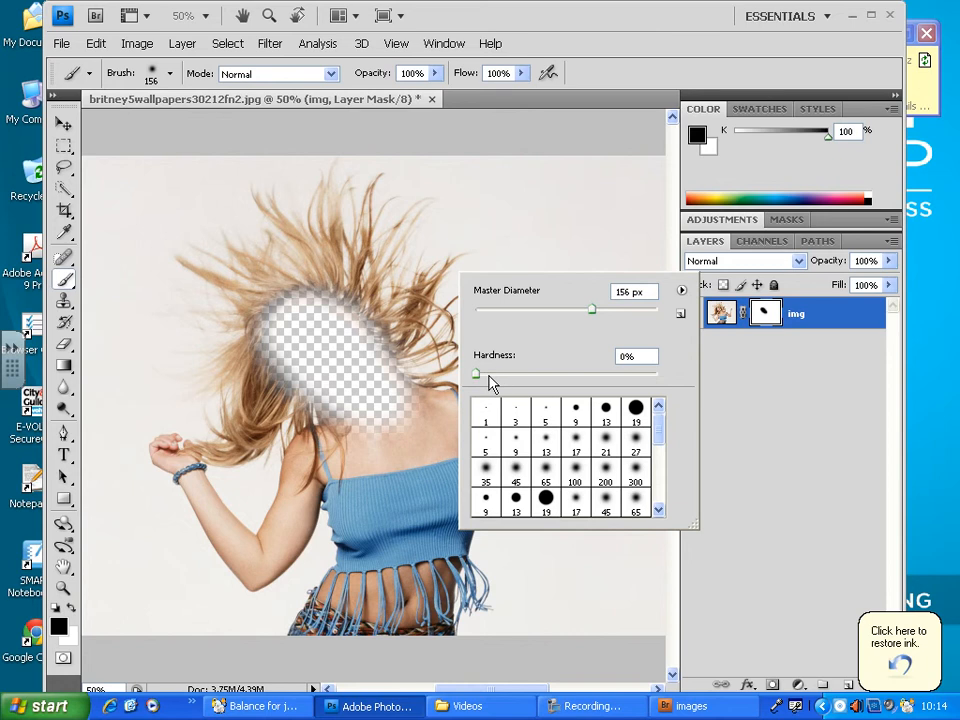
{"action": "left_click_drag", "start_coordinate": [476, 380], "coordinate": [660, 383]}
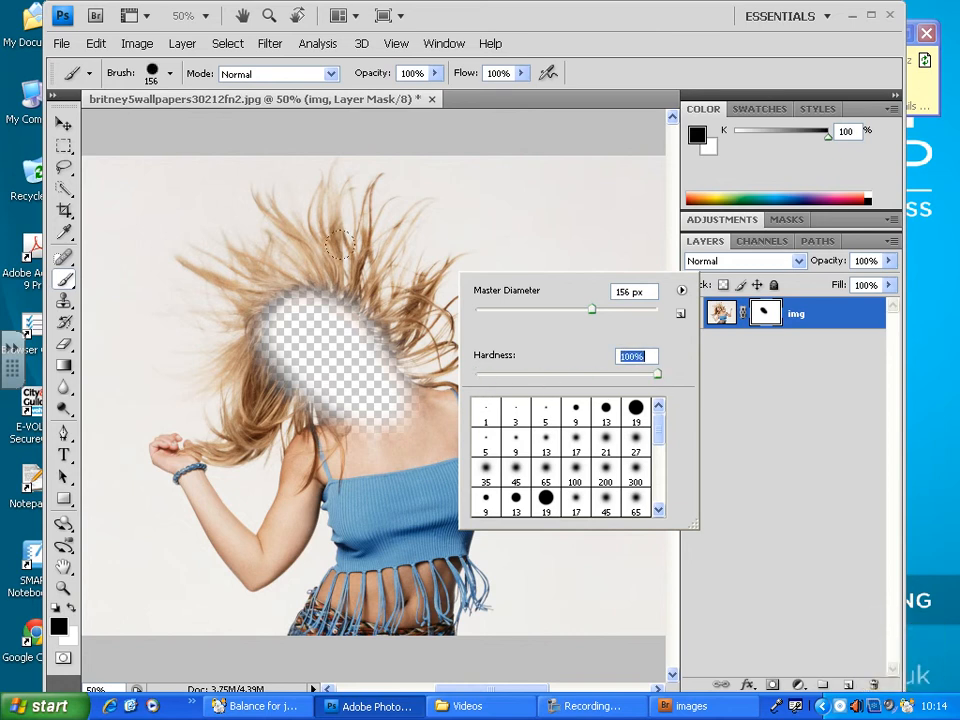
{"action": "mouse_move", "coordinate": [258, 550]}
{"action": "left_mouse_down"}
{"action": "mouse_move", "coordinate": [165, 460]}
{"action": "mouse_move", "coordinate": [175, 455]}
{"action": "mouse_move", "coordinate": [232, 487]}
{"action": "mouse_move", "coordinate": [300, 540]}
{"action": "left_mouse_up"}
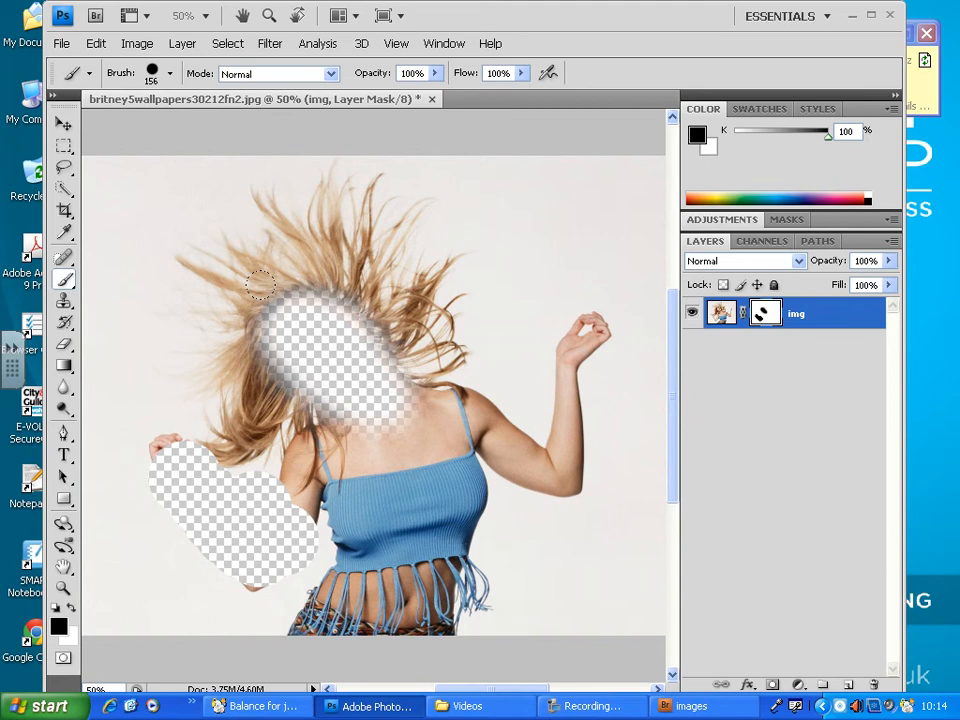
{"action": "left_click_drag", "start_coordinate": [320, 525], "coordinate": [286, 528]}
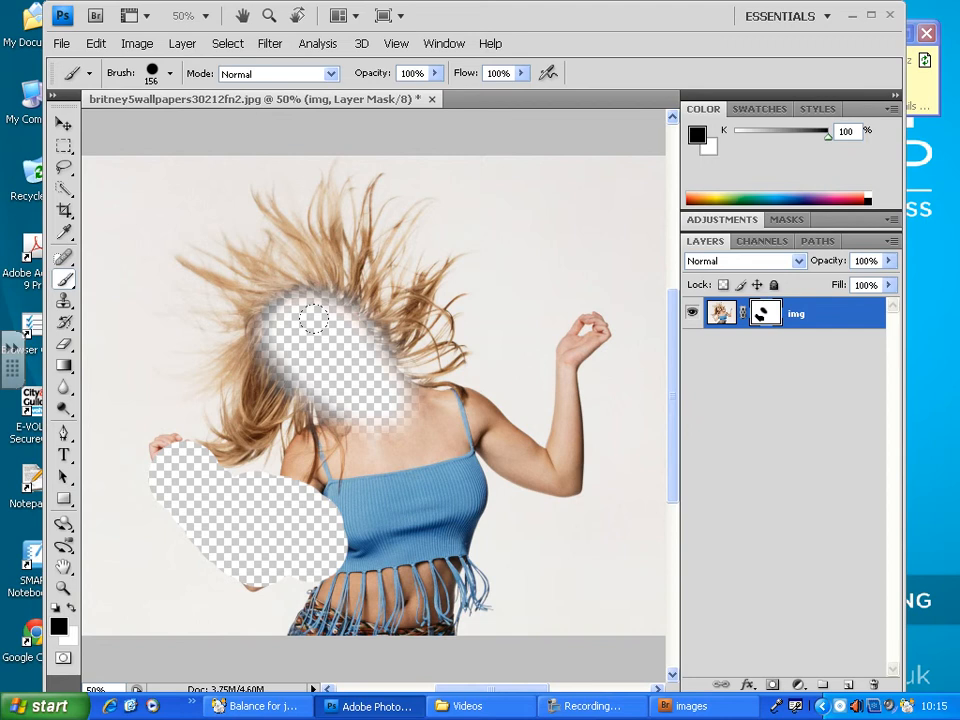
- Swap the foreground colour to white and paint over all hidden areas of the img mask to restore the whole photo
{"action": "left_click", "coordinate": [70, 617]}
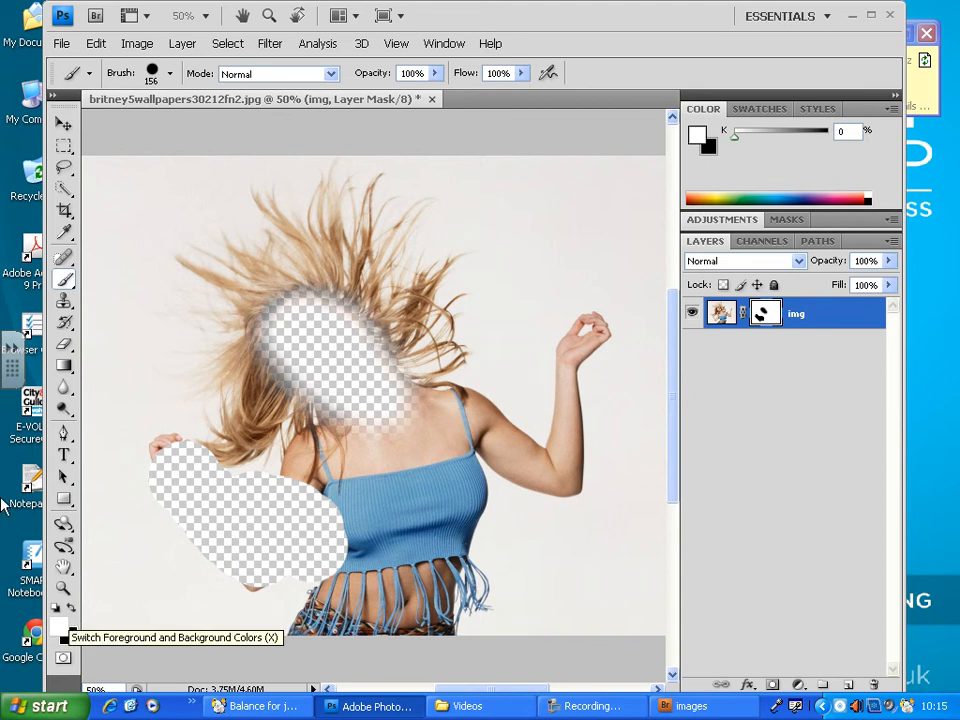
{"action": "mouse_move", "coordinate": [287, 334]}
{"action": "left_mouse_down"}
{"action": "mouse_move", "coordinate": [309, 265]}
{"action": "mouse_move", "coordinate": [395, 375]}
{"action": "mouse_move", "coordinate": [178, 360]}
{"action": "mouse_move", "coordinate": [142, 420]}
{"action": "mouse_move", "coordinate": [235, 525]}
{"action": "mouse_move", "coordinate": [295, 570]}
{"action": "mouse_move", "coordinate": [300, 590]}
{"action": "left_mouse_up"}
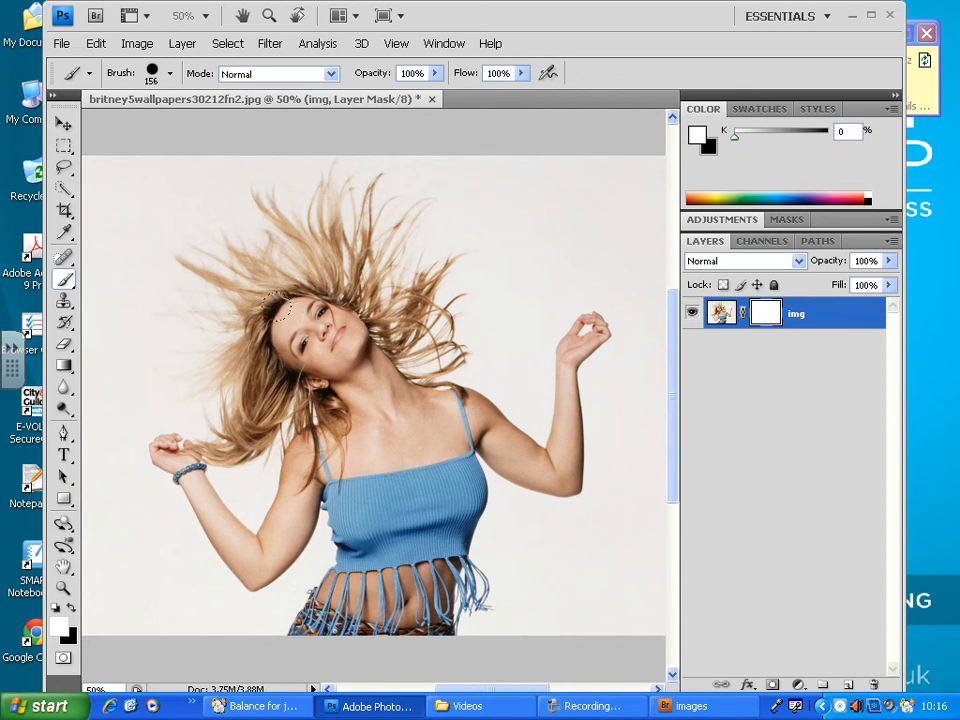
- Create a new layer above img and fill it with black using the Paint Bucket tool
{"action": "left_click", "coordinate": [848, 686]}
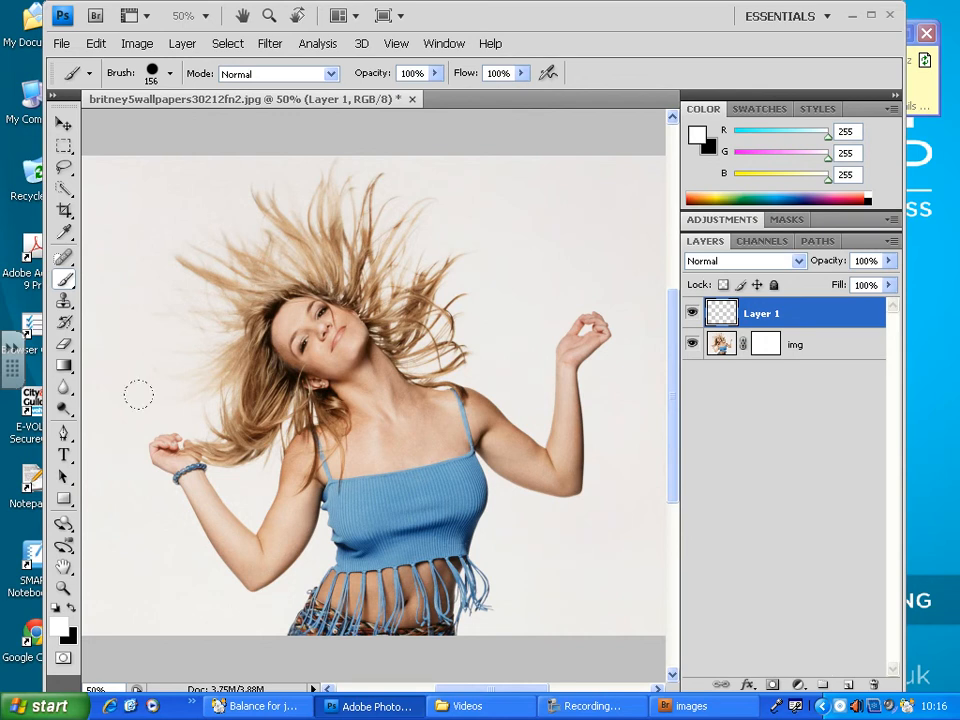
{"action": "left_click", "coordinate": [64, 366]}
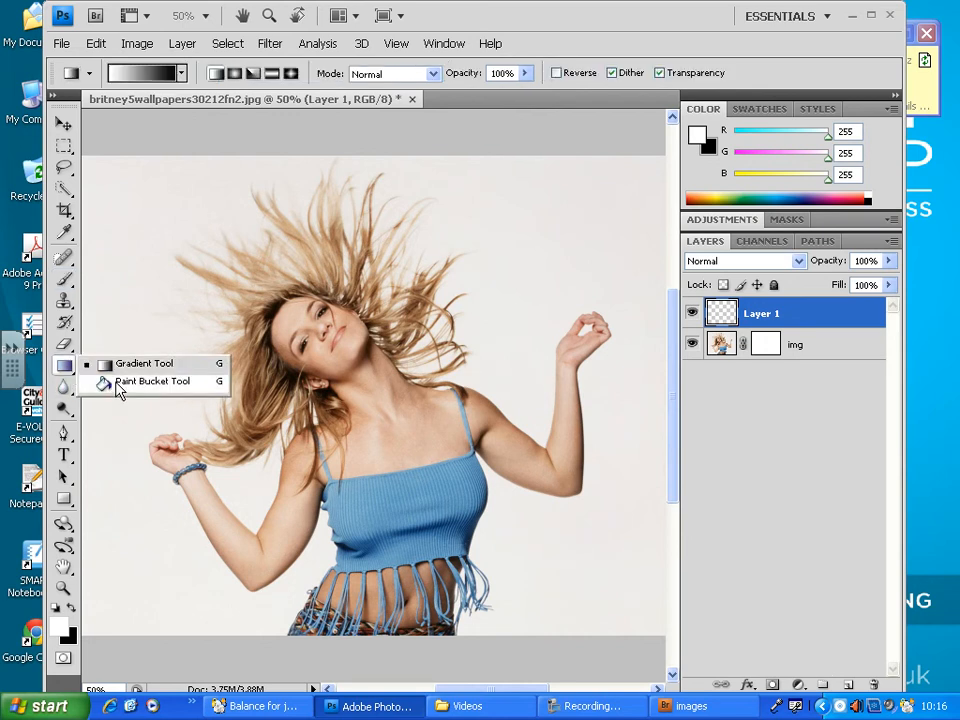
{"action": "left_click", "coordinate": [120, 383]}
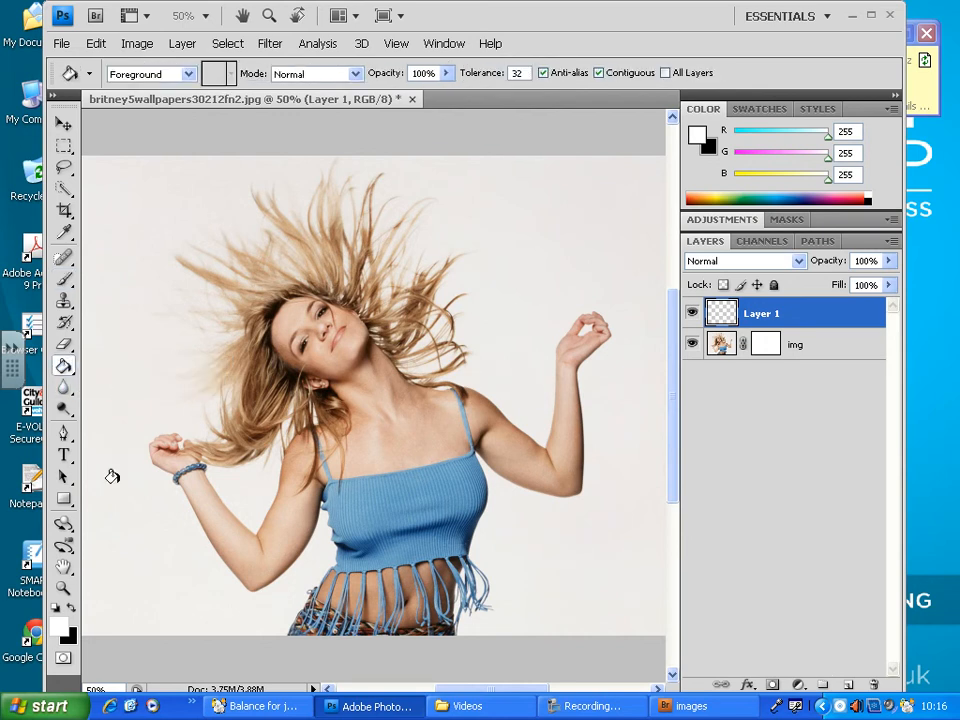
{"action": "left_click", "coordinate": [72, 607]}
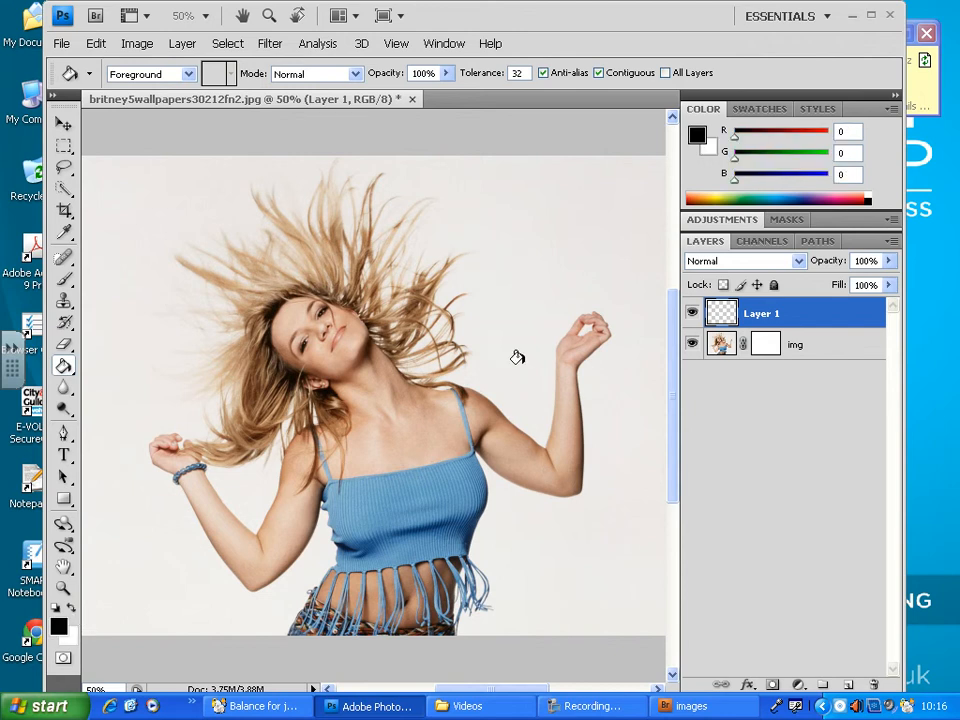
{"action": "left_click", "coordinate": [496, 314]}
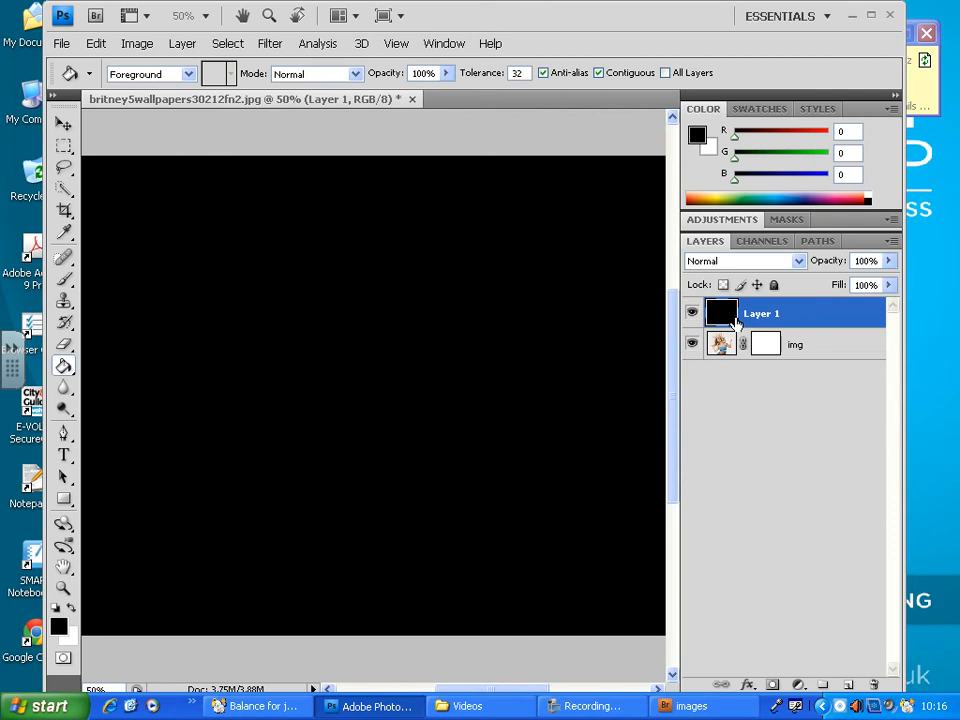
- Move the black layer below the img layer and rename it background
{"action": "left_click_drag", "start_coordinate": [822, 320], "coordinate": [823, 362]}
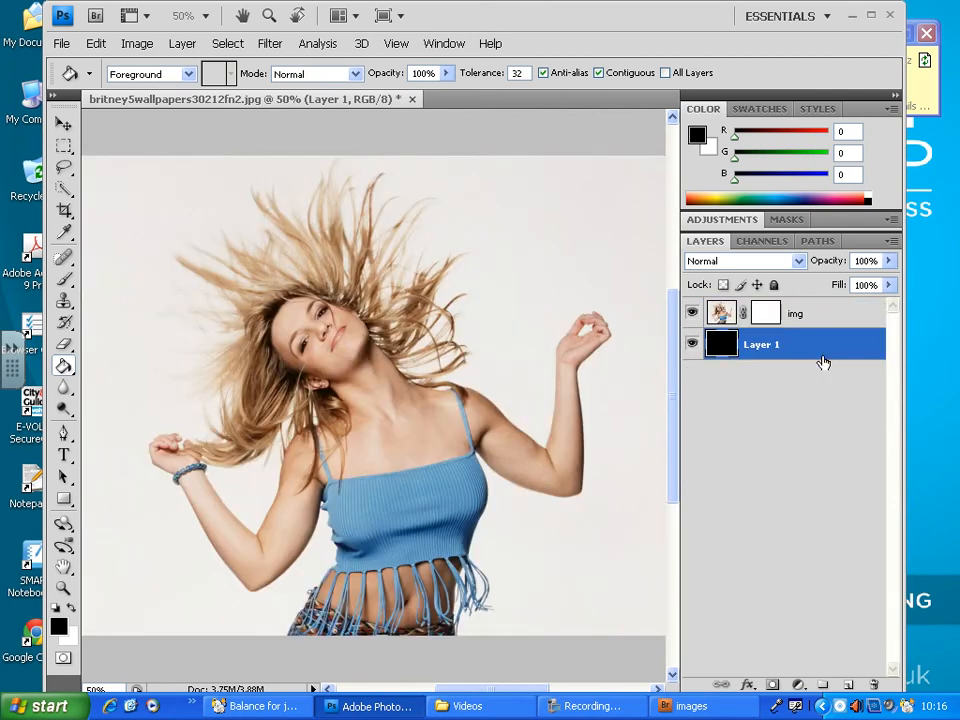
{"action": "double_click", "coordinate": [761, 345]}
{"action": "type", "text": "ba"}
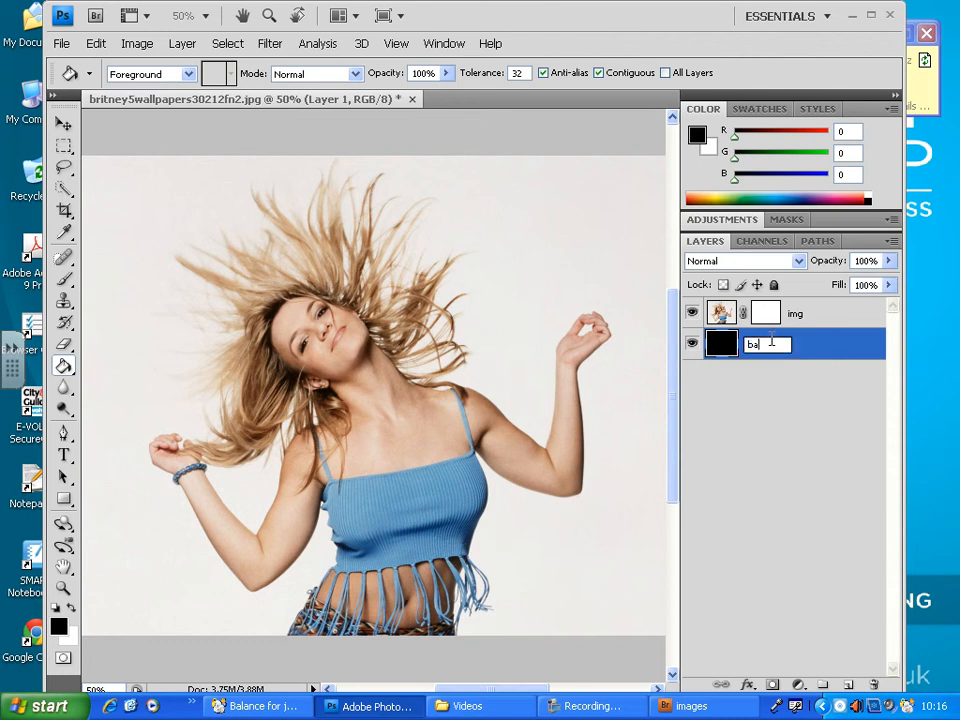
{"action": "type", "text": "ckground"}
{"action": "key", "text": "Return"}
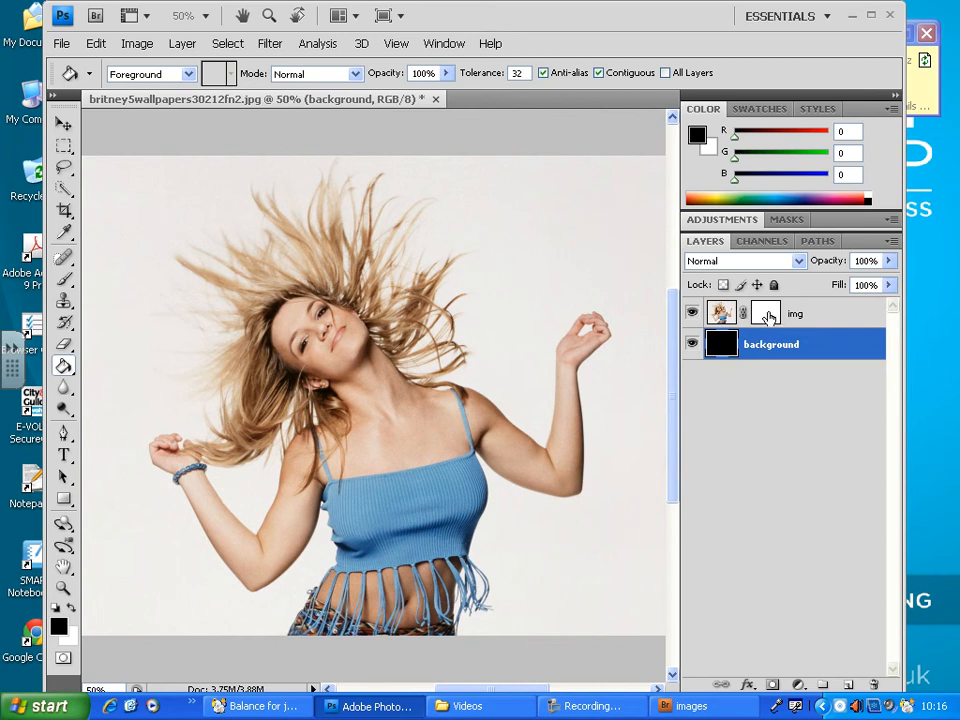
- Fill the img layer mask with black using the Paint Bucket tool
{"action": "left_click", "coordinate": [766, 317]}
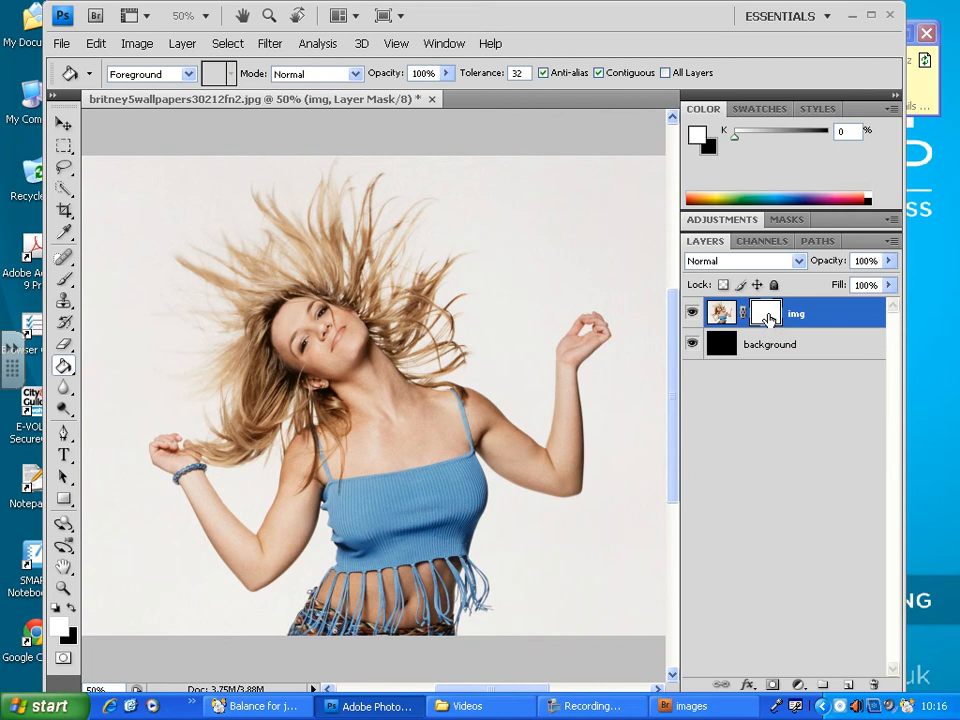
{"action": "left_click", "coordinate": [71, 607]}
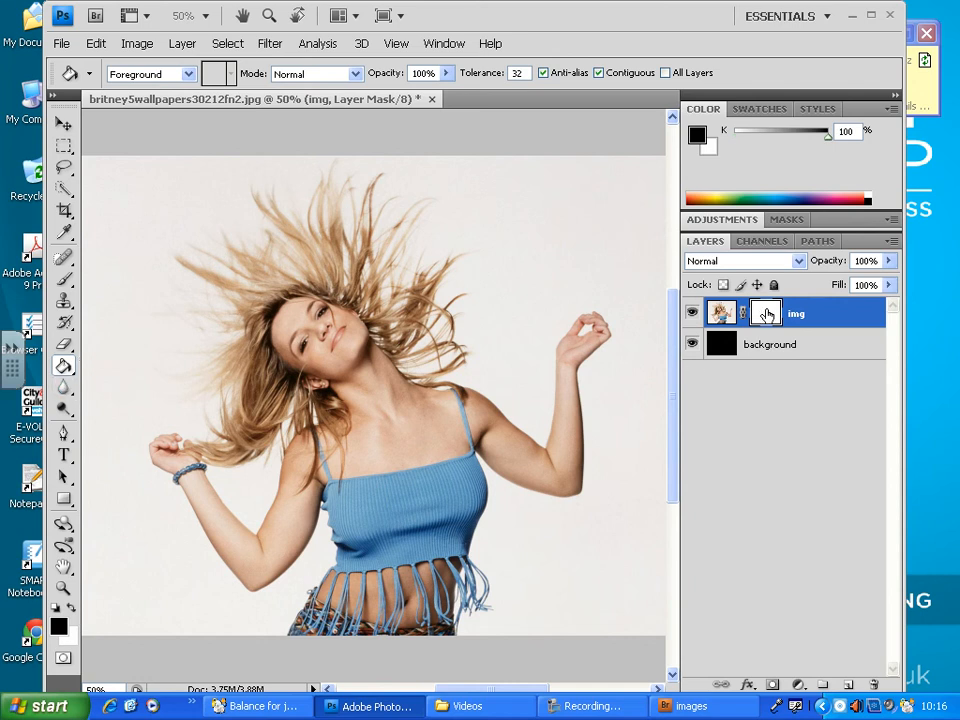
{"action": "left_click", "coordinate": [525, 289]}
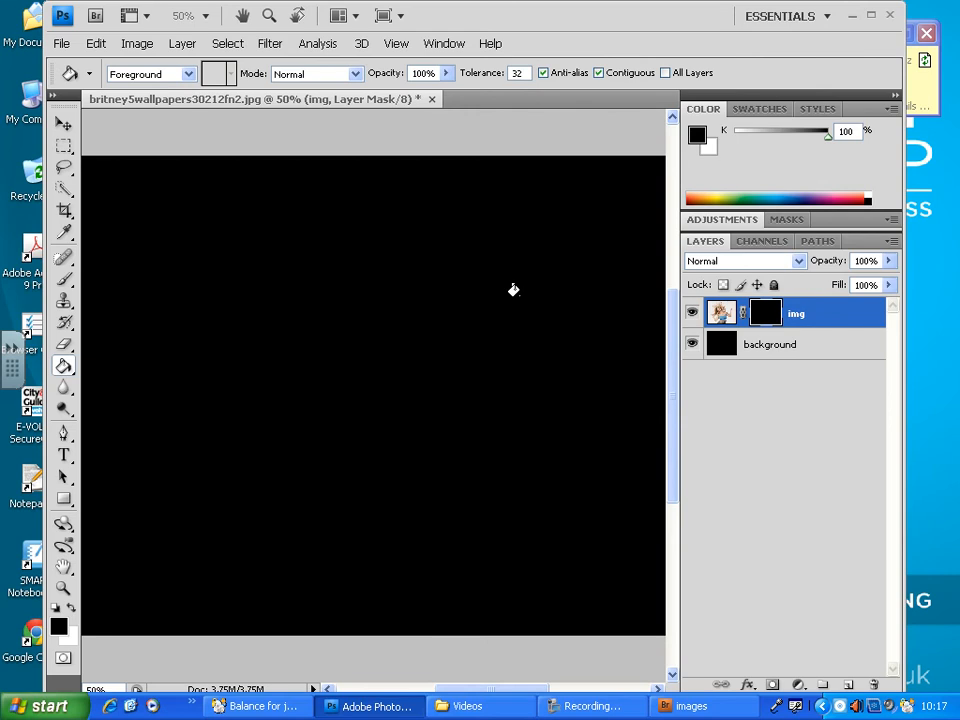
- Hide the background layer to check the black-masked photo, reselect the img layer mask and show the background again
{"action": "left_click", "coordinate": [766, 358]}
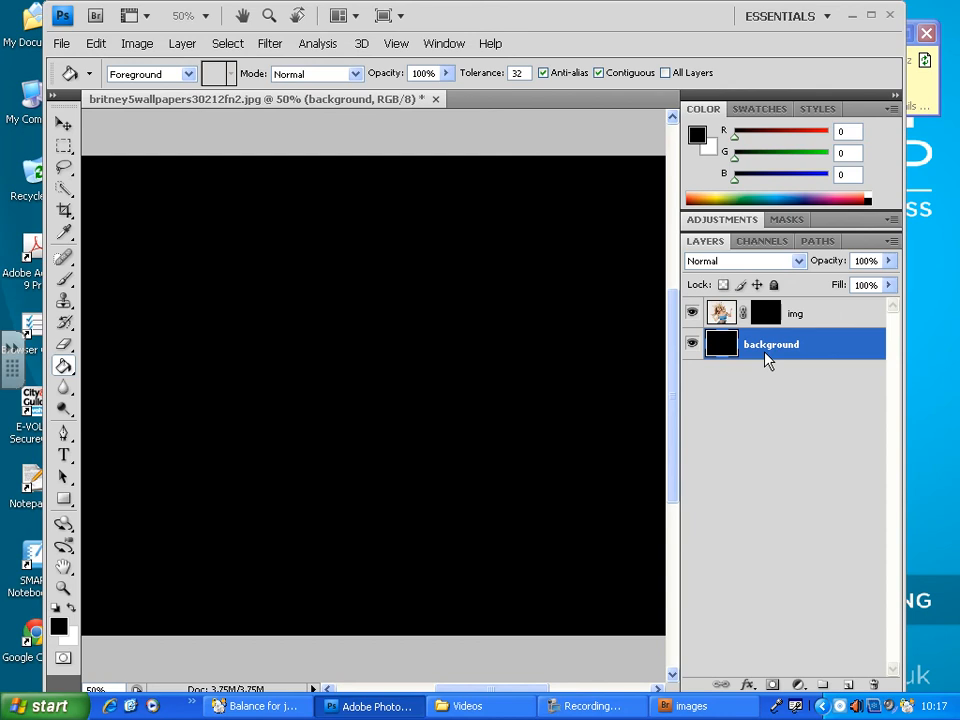
{"action": "left_click", "coordinate": [691, 343]}
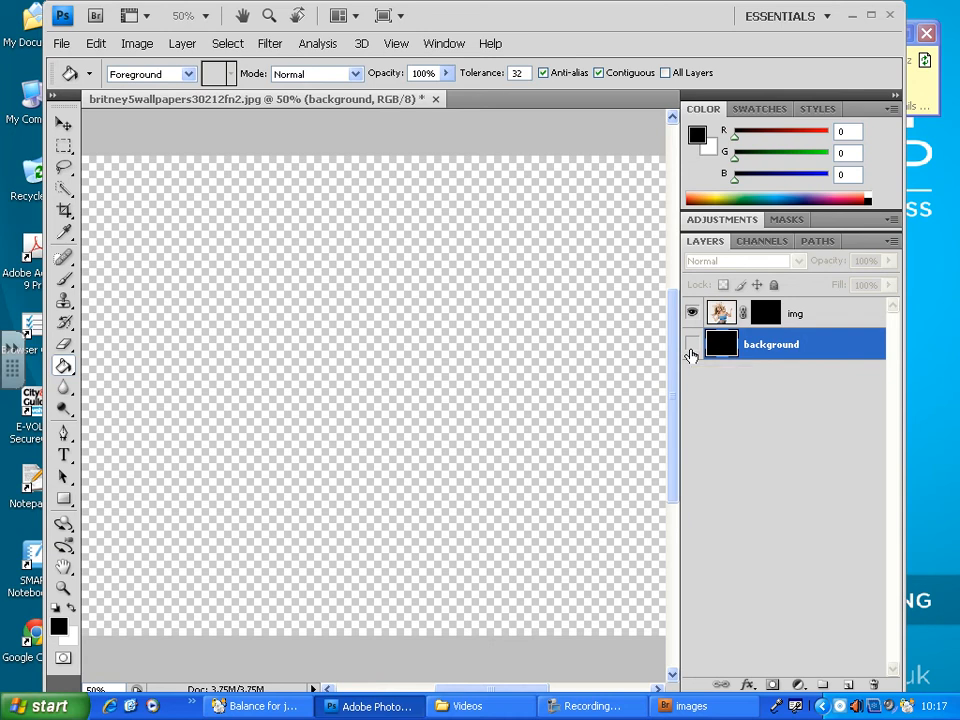
{"action": "left_click", "coordinate": [766, 316]}
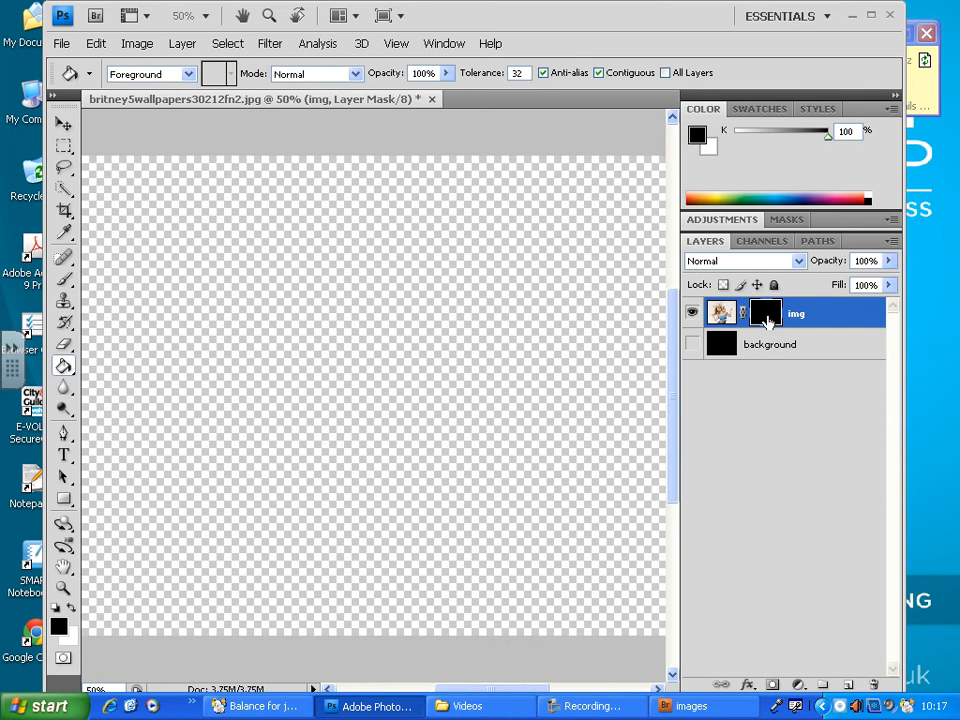
{"action": "left_click", "coordinate": [692, 345]}
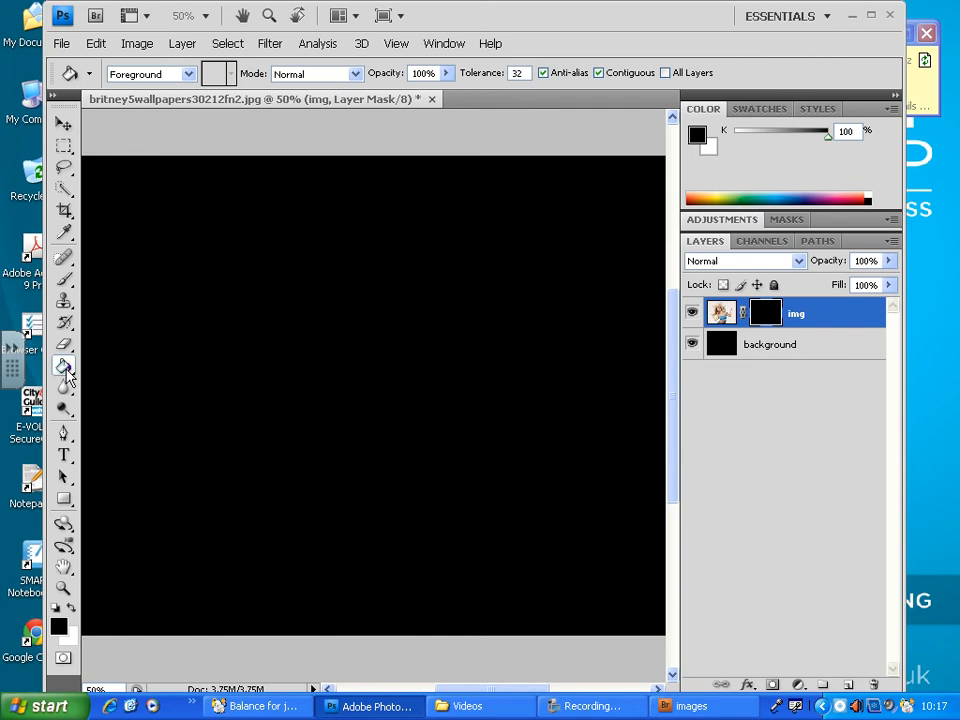
- Activate the Brush tool with white as the foreground colour and enlarge the brush to 191 px
{"action": "left_click", "coordinate": [63, 279]}
{"action": "left_click", "coordinate": [71, 611]}
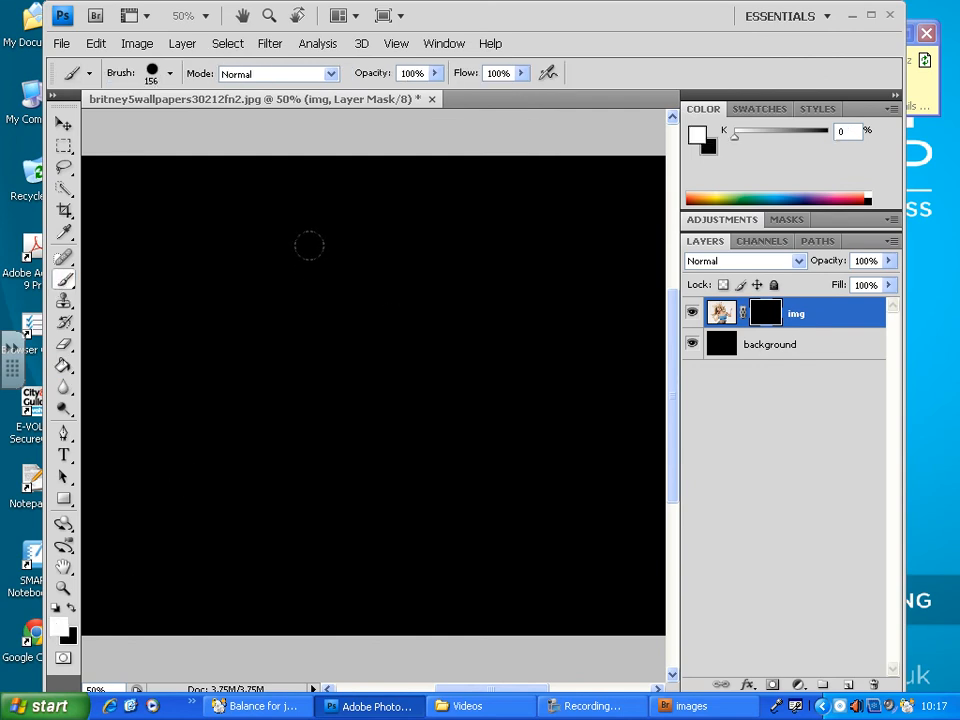
{"action": "right_click", "coordinate": [264, 246]}
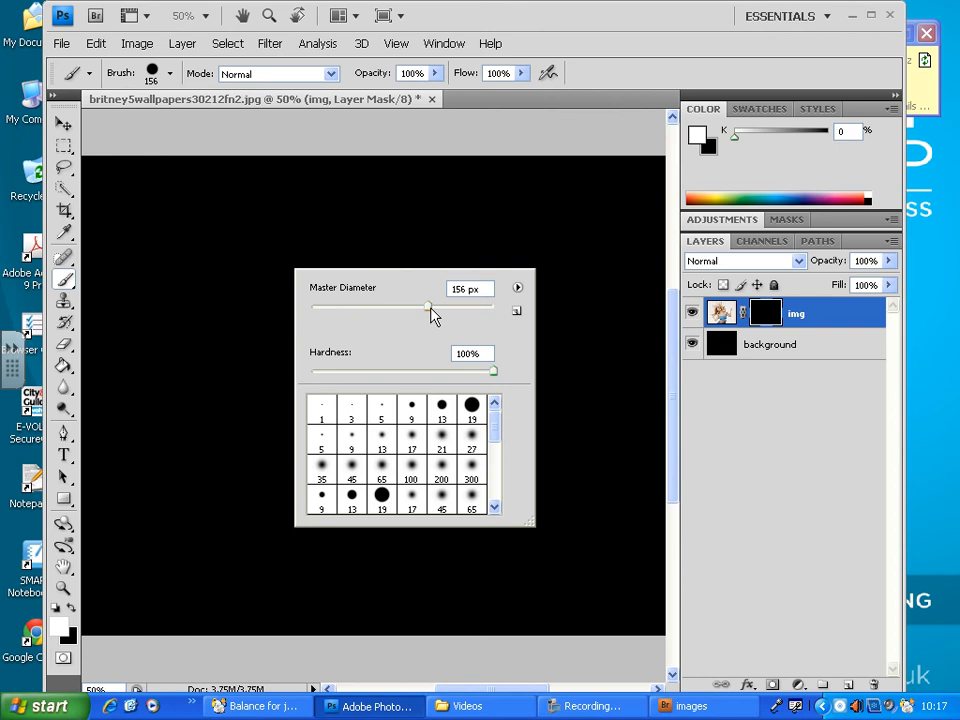
{"action": "left_click_drag", "start_coordinate": [433, 314], "coordinate": [446, 315]}
- Try a few hard-edged white dabs on the img mask over the hair, and undo them
{"action": "left_click", "coordinate": [347, 230]}
{"action": "left_click", "coordinate": [322, 236]}
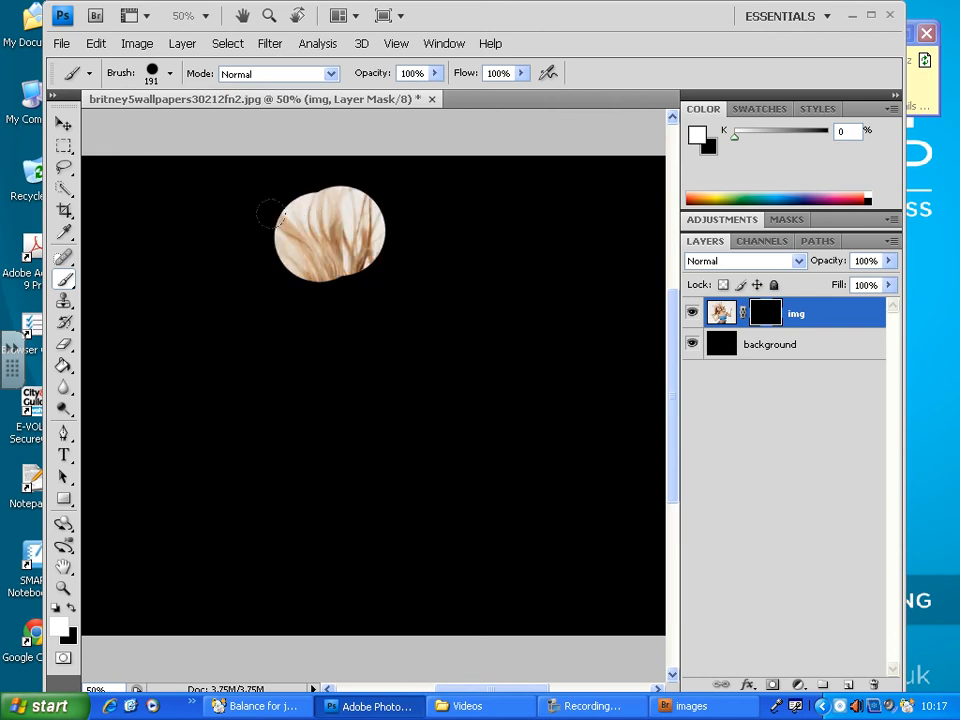
{"action": "left_click", "coordinate": [263, 219]}
{"action": "key", "text": "ctrl+z"}
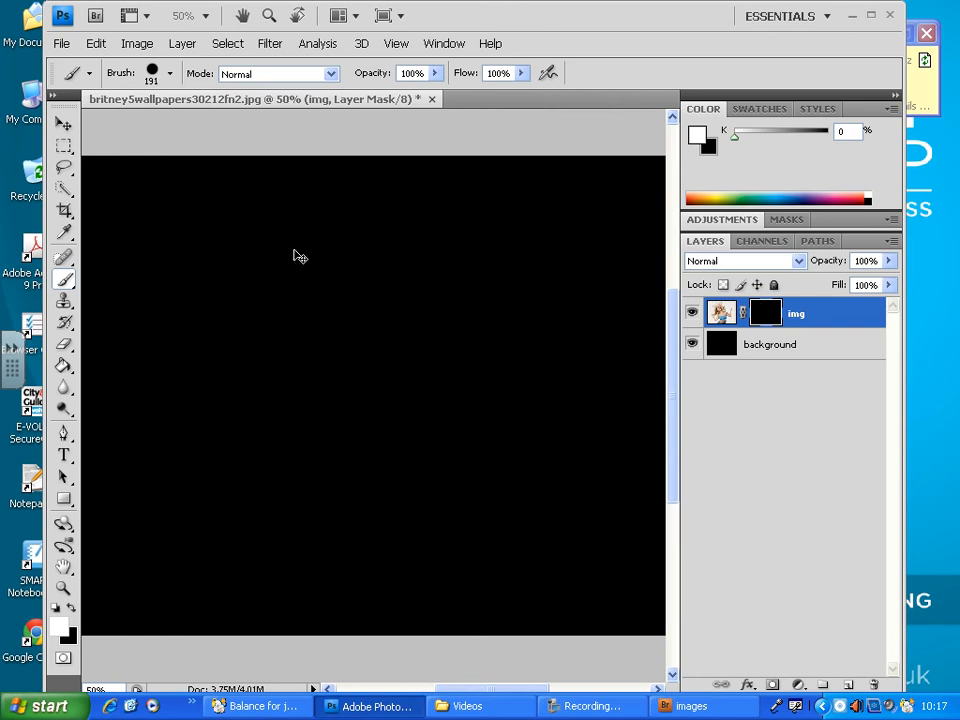
- Set the brush hardness to 0% and paint white on the img mask over the woman's hair, face and torso
{"action": "right_click", "coordinate": [302, 260]}
{"action": "left_click_drag", "start_coordinate": [537, 392], "coordinate": [358, 396]}
{"action": "mouse_move", "coordinate": [208, 211]}
{"action": "left_mouse_down"}
{"action": "mouse_move", "coordinate": [270, 255]}
{"action": "mouse_move", "coordinate": [375, 396]}
{"action": "mouse_move", "coordinate": [369, 467]}
{"action": "mouse_move", "coordinate": [380, 580]}
{"action": "mouse_move", "coordinate": [542, 518]}
{"action": "left_mouse_up"}
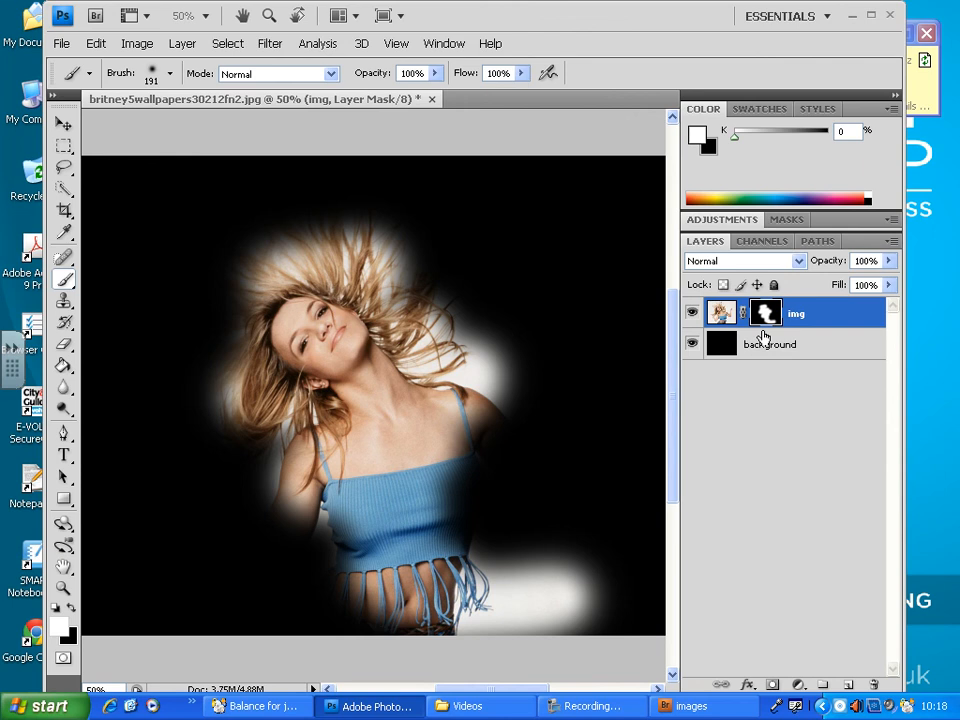
- Undo the mask edits back to the plain white img mask and invert it to black
{"action": "key", "text": "ctrl+z"}
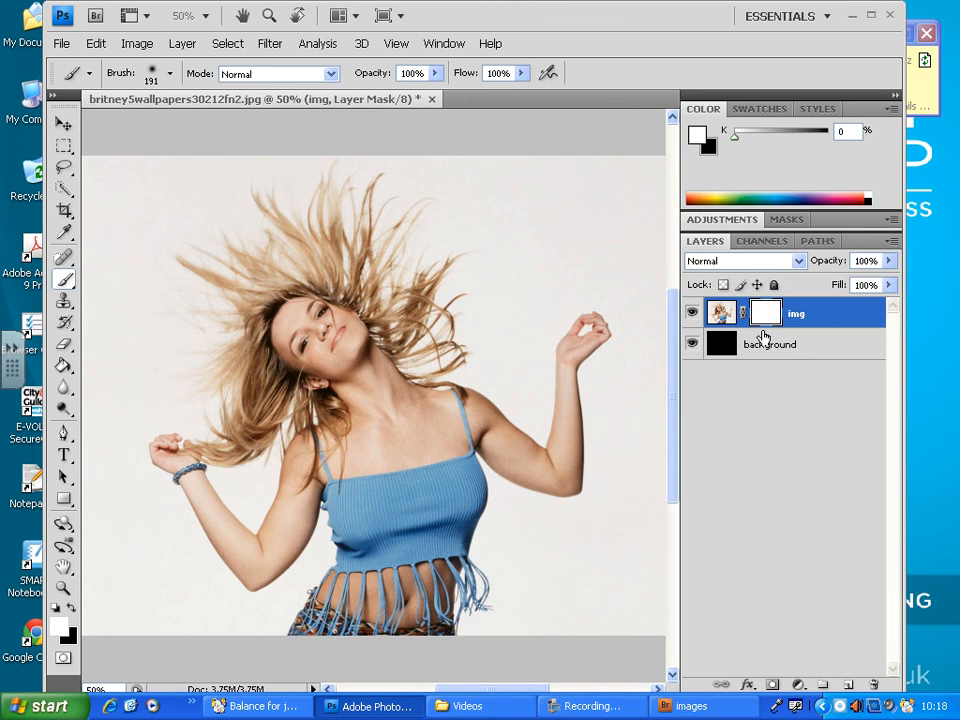
{"action": "key", "text": "ctrl+i"}
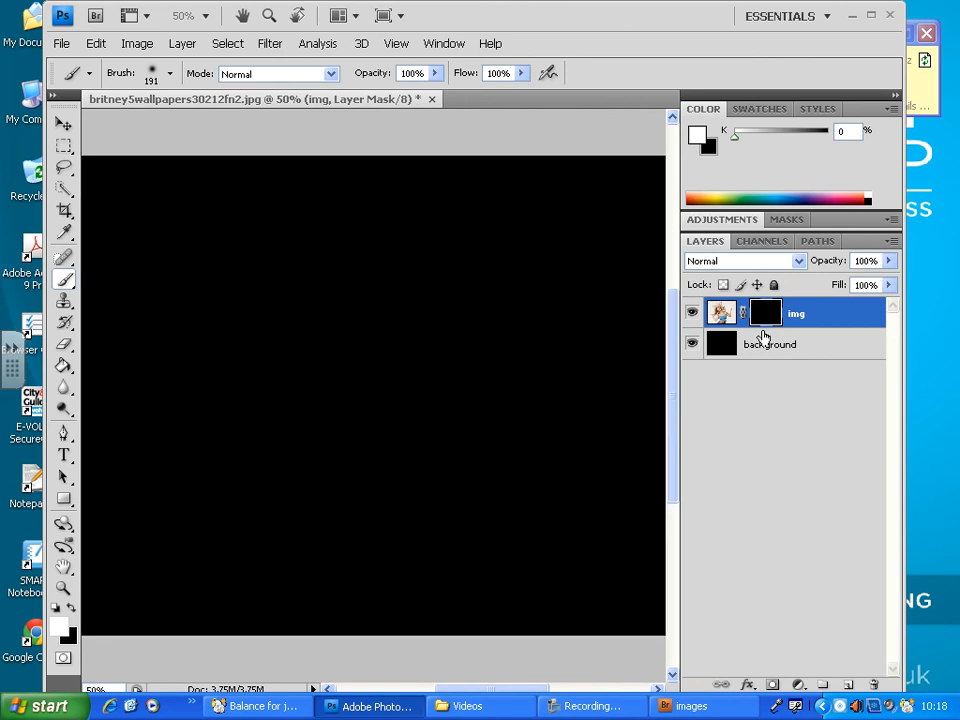
- Choose the 74 px maple leaf brush, enlarge it to 168 px and paint white on the img mask across the woman's figure
{"action": "right_click", "coordinate": [339, 193]}
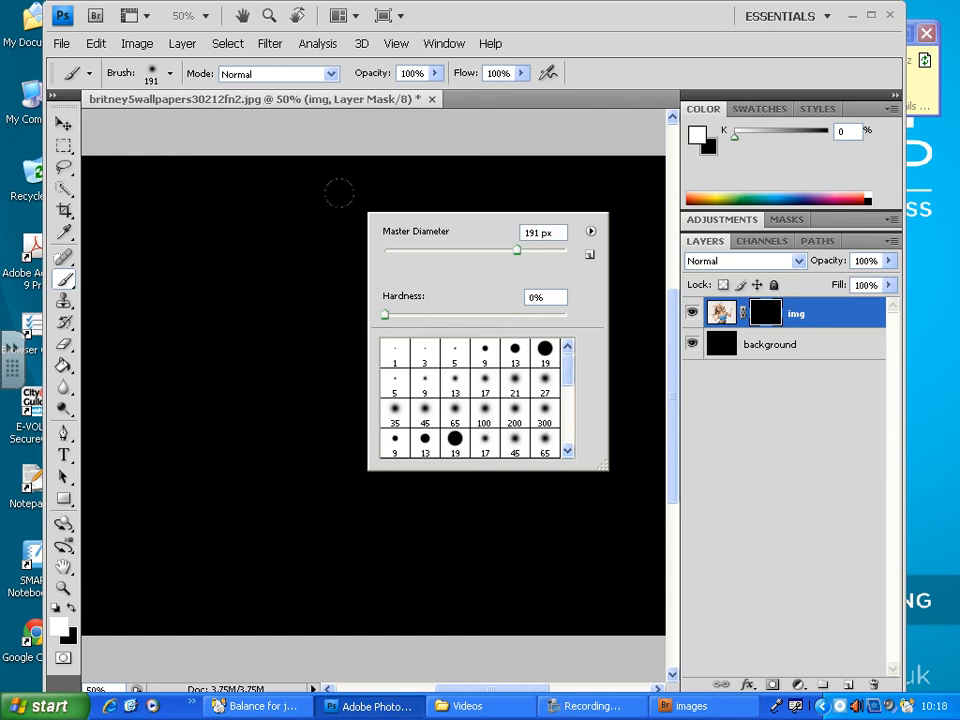
{"action": "mouse_move", "coordinate": [571, 380]}
{"action": "left_mouse_down"}
{"action": "mouse_move", "coordinate": [570, 425]}
{"action": "mouse_move", "coordinate": [568, 414]}
{"action": "left_mouse_up"}
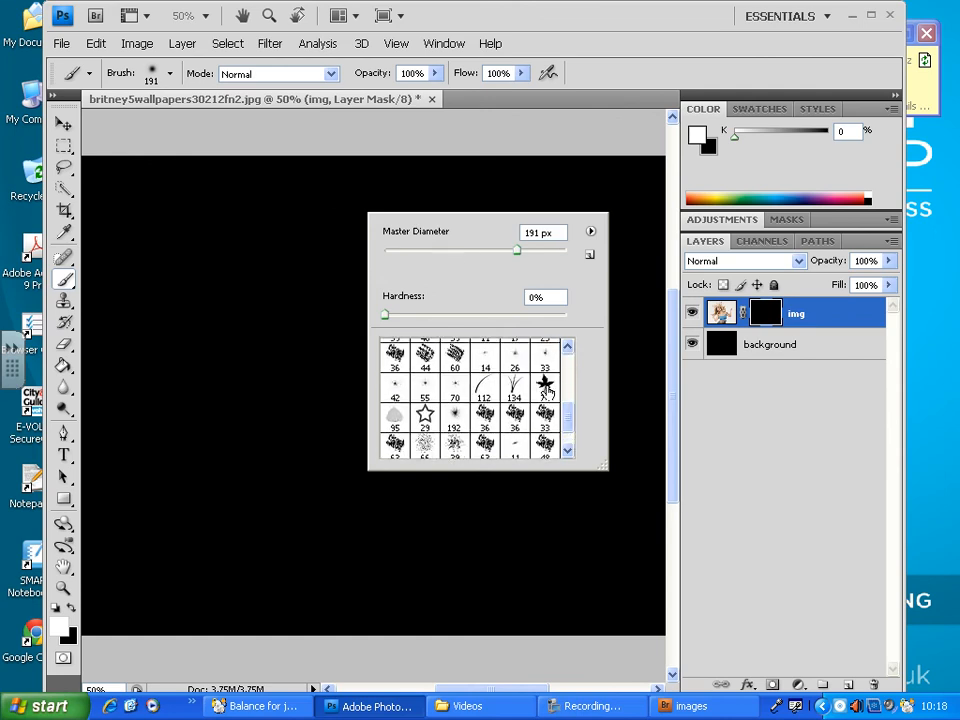
{"action": "left_click", "coordinate": [548, 390]}
{"action": "left_click_drag", "start_coordinate": [453, 250], "coordinate": [507, 251]}
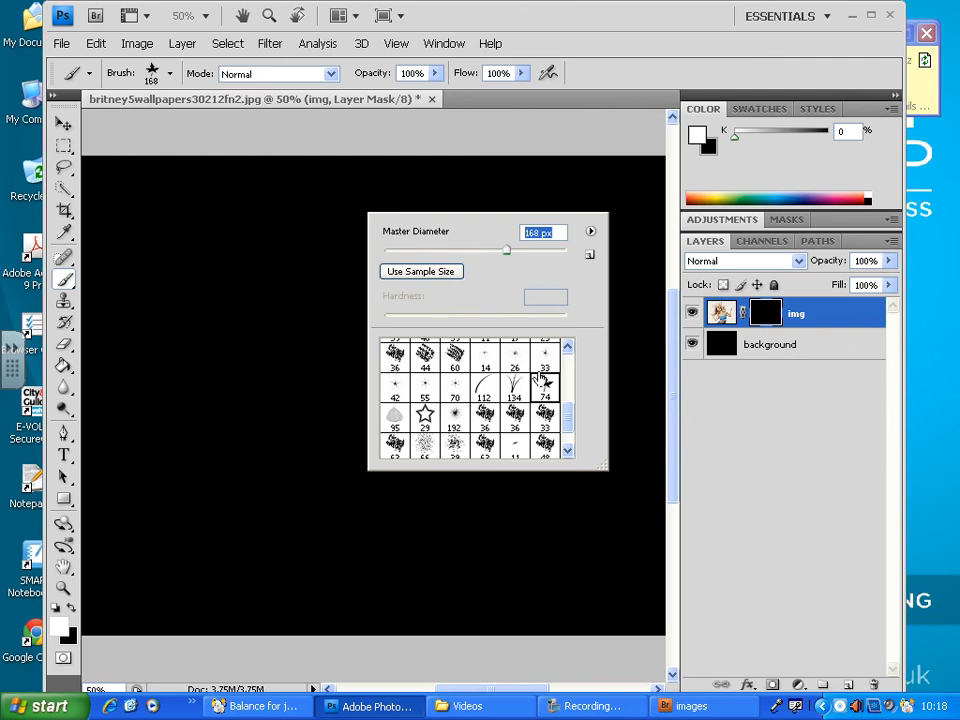
{"action": "left_click", "coordinate": [676, 381]}
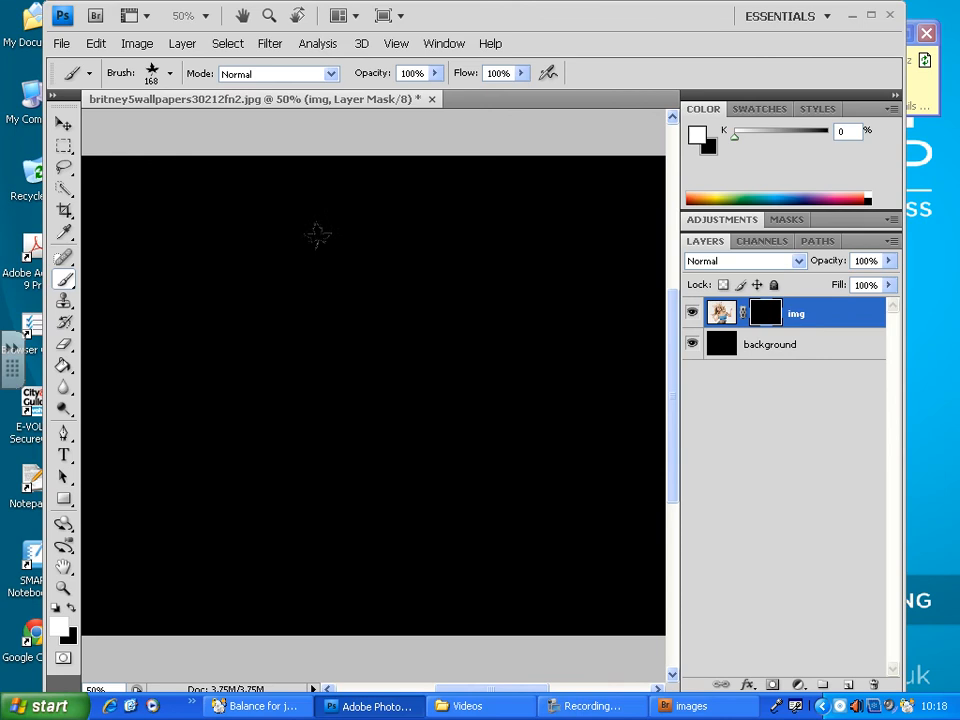
{"action": "mouse_move", "coordinate": [291, 242]}
{"action": "left_mouse_down"}
{"action": "mouse_move", "coordinate": [348, 243]}
{"action": "mouse_move", "coordinate": [415, 440]}
{"action": "mouse_move", "coordinate": [355, 460]}
{"action": "mouse_move", "coordinate": [268, 465]}
{"action": "mouse_move", "coordinate": [240, 490]}
{"action": "mouse_move", "coordinate": [340, 322]}
{"action": "mouse_move", "coordinate": [285, 302]}
{"action": "mouse_move", "coordinate": [232, 312]}
{"action": "mouse_move", "coordinate": [545, 455]}
{"action": "mouse_move", "coordinate": [370, 493]}
{"action": "mouse_move", "coordinate": [167, 496]}
{"action": "mouse_move", "coordinate": [192, 445]}
{"action": "mouse_move", "coordinate": [185, 440]}
{"action": "mouse_move", "coordinate": [290, 438]}
{"action": "mouse_move", "coordinate": [380, 490]}
{"action": "mouse_move", "coordinate": [462, 490]}
{"action": "mouse_move", "coordinate": [463, 340]}
{"action": "mouse_move", "coordinate": [545, 262]}
{"action": "mouse_move", "coordinate": [452, 356]}
{"action": "left_mouse_up"}
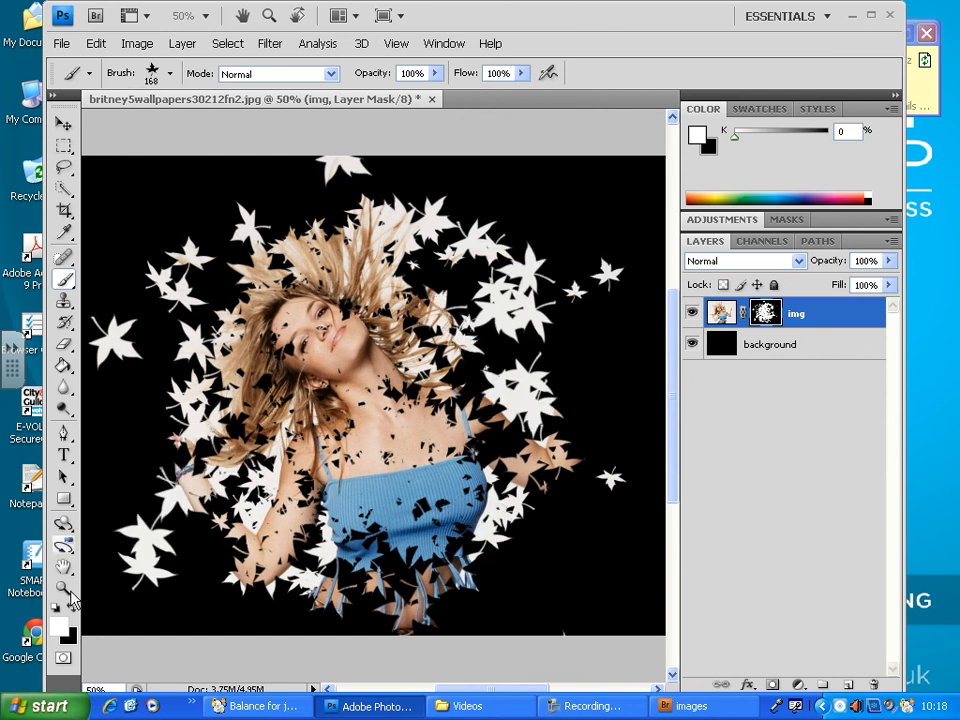
- Choose the hard round 19 px brush, set it to 154 px and 0% hardness, and paint white on the img mask over the woman's face, hair and torso
{"action": "right_click", "coordinate": [352, 398]}
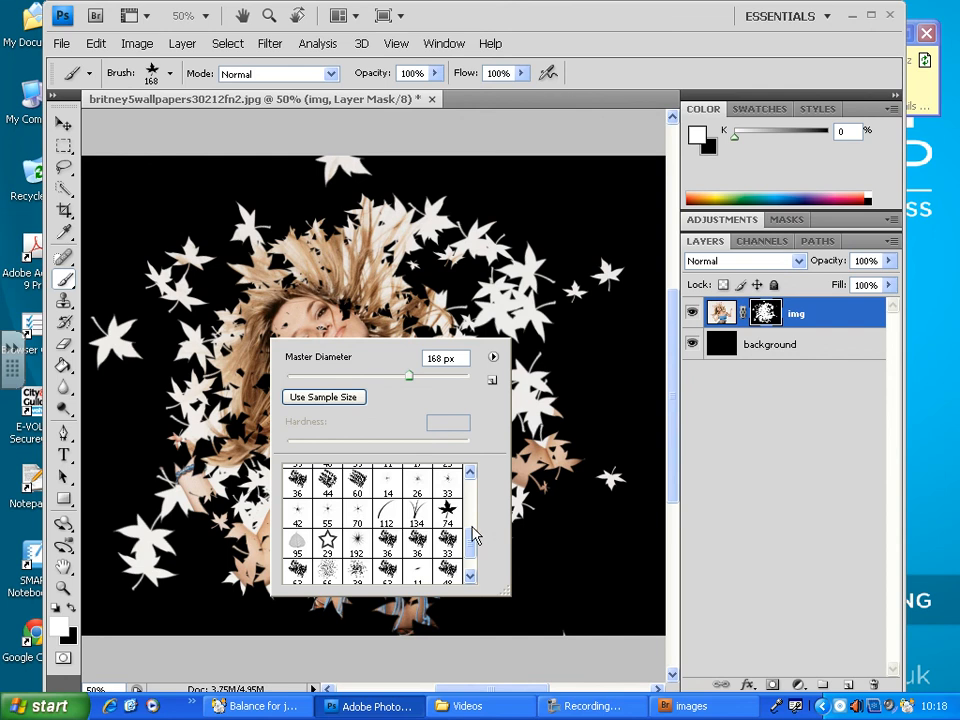
{"action": "left_click_drag", "start_coordinate": [474, 534], "coordinate": [471, 482]}
{"action": "left_click", "coordinate": [447, 478]}
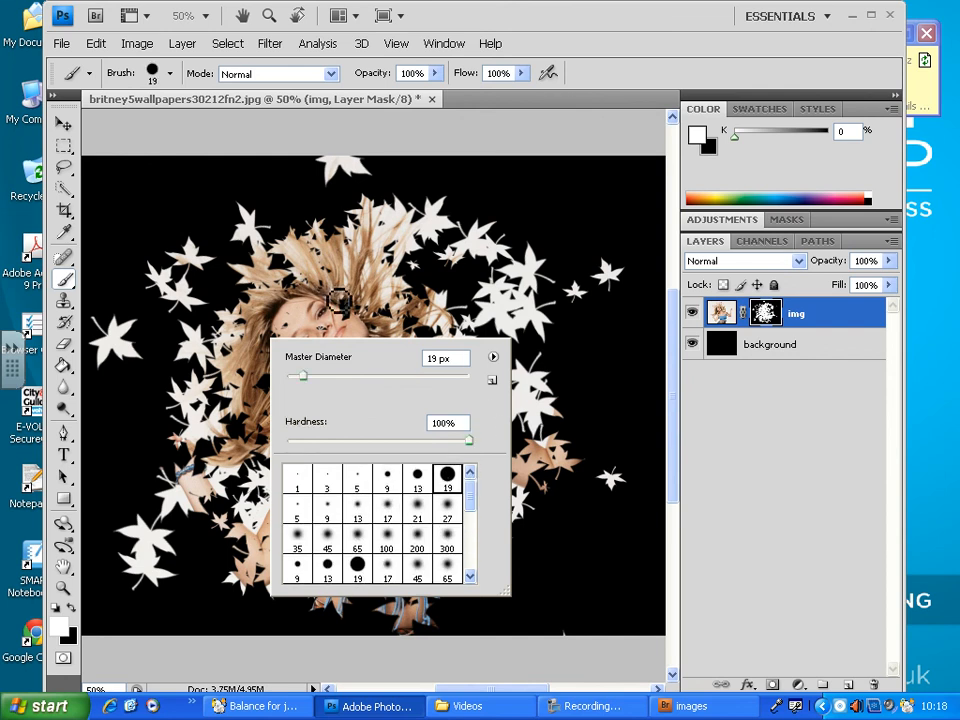
{"action": "left_click_drag", "start_coordinate": [296, 371], "coordinate": [358, 388]}
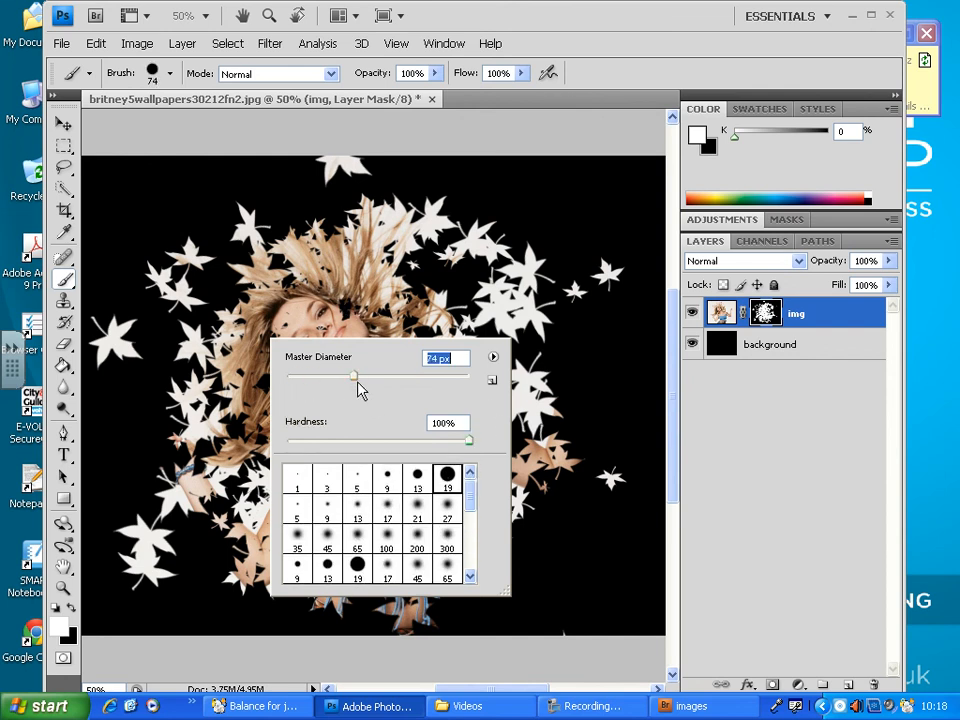
{"action": "left_click_drag", "start_coordinate": [467, 442], "coordinate": [288, 441]}
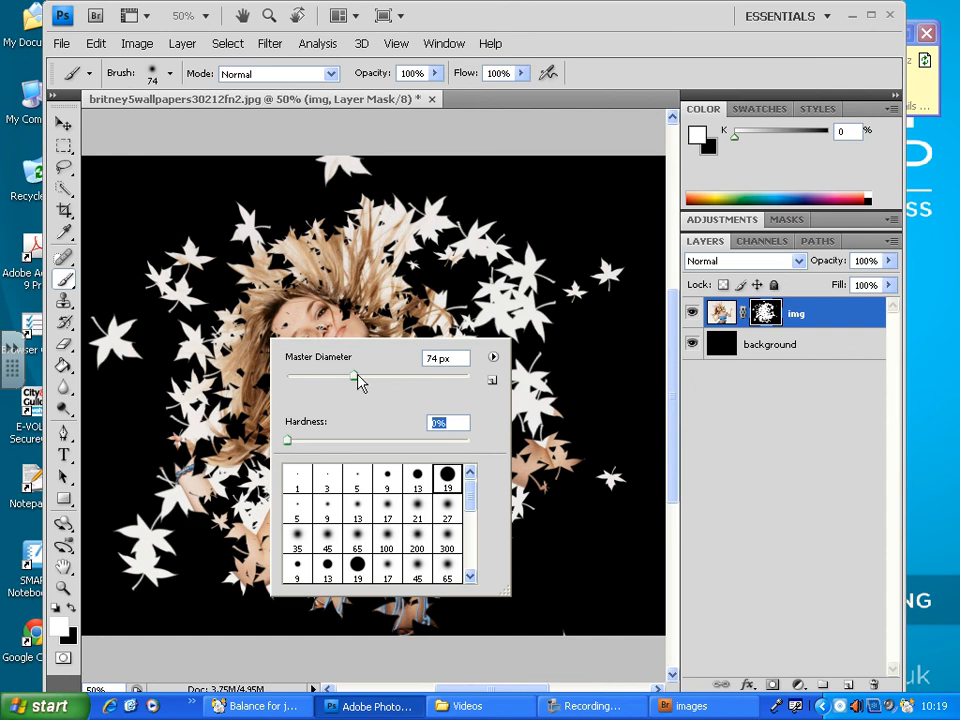
{"action": "left_click_drag", "start_coordinate": [356, 377], "coordinate": [402, 377]}
{"action": "mouse_move", "coordinate": [298, 300]}
{"action": "left_mouse_down"}
{"action": "mouse_move", "coordinate": [272, 325]}
{"action": "mouse_move", "coordinate": [360, 348]}
{"action": "mouse_move", "coordinate": [348, 396]}
{"action": "mouse_move", "coordinate": [231, 370]}
{"action": "left_mouse_up"}
{"action": "mouse_move", "coordinate": [165, 285]}
{"action": "left_mouse_down"}
{"action": "mouse_move", "coordinate": [200, 305]}
{"action": "mouse_move", "coordinate": [228, 372]}
{"action": "mouse_move", "coordinate": [280, 410]}
{"action": "mouse_move", "coordinate": [478, 450]}
{"action": "mouse_move", "coordinate": [385, 312]}
{"action": "mouse_move", "coordinate": [465, 400]}
{"action": "mouse_move", "coordinate": [375, 307]}
{"action": "mouse_move", "coordinate": [430, 335]}
{"action": "mouse_move", "coordinate": [362, 268]}
{"action": "mouse_move", "coordinate": [250, 465]}
{"action": "mouse_move", "coordinate": [456, 441]}
{"action": "mouse_move", "coordinate": [334, 514]}
{"action": "mouse_move", "coordinate": [287, 334]}
{"action": "mouse_move", "coordinate": [446, 406]}
{"action": "mouse_move", "coordinate": [281, 387]}
{"action": "left_mouse_up"}
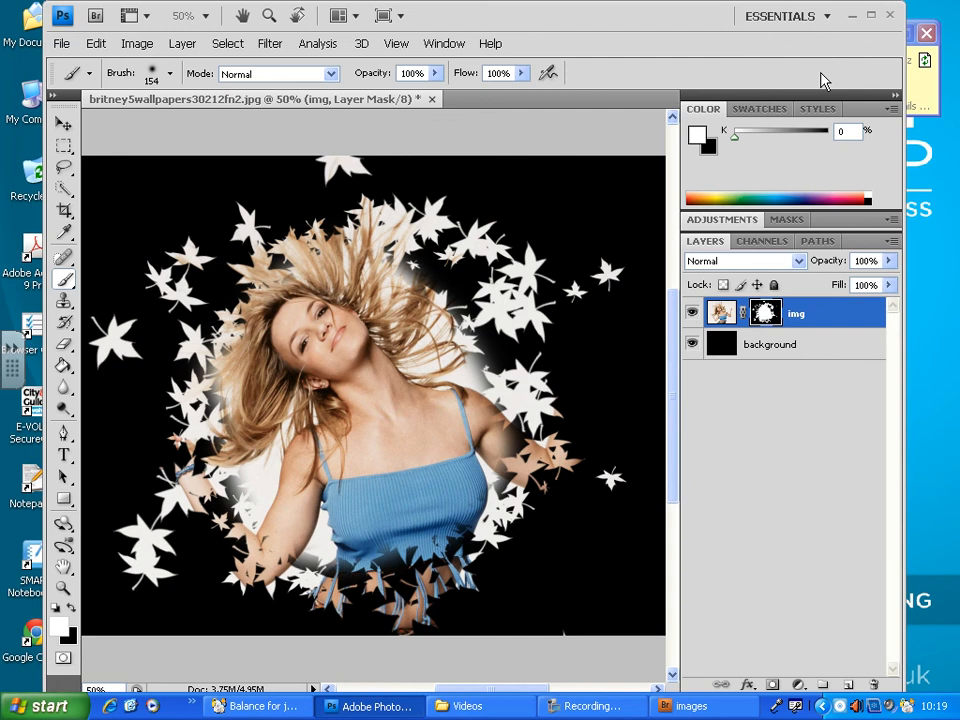
- Add one soft white dab on the img mask in the black area near the photo's lower-right corner, keeping the mask selected
{"action": "left_click", "coordinate": [622, 566]}
{"action": "left_click", "coordinate": [766, 352]}
{"action": "key", "text": "x"}
{"action": "left_click", "coordinate": [766, 314]}
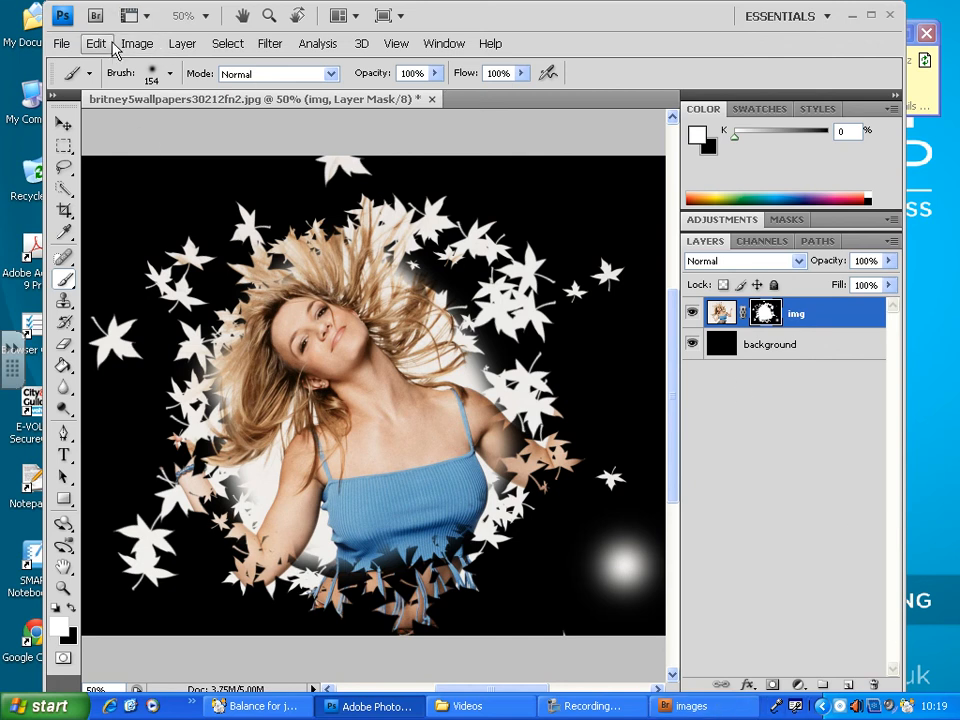
{"action": "left_click", "coordinate": [63, 43]}
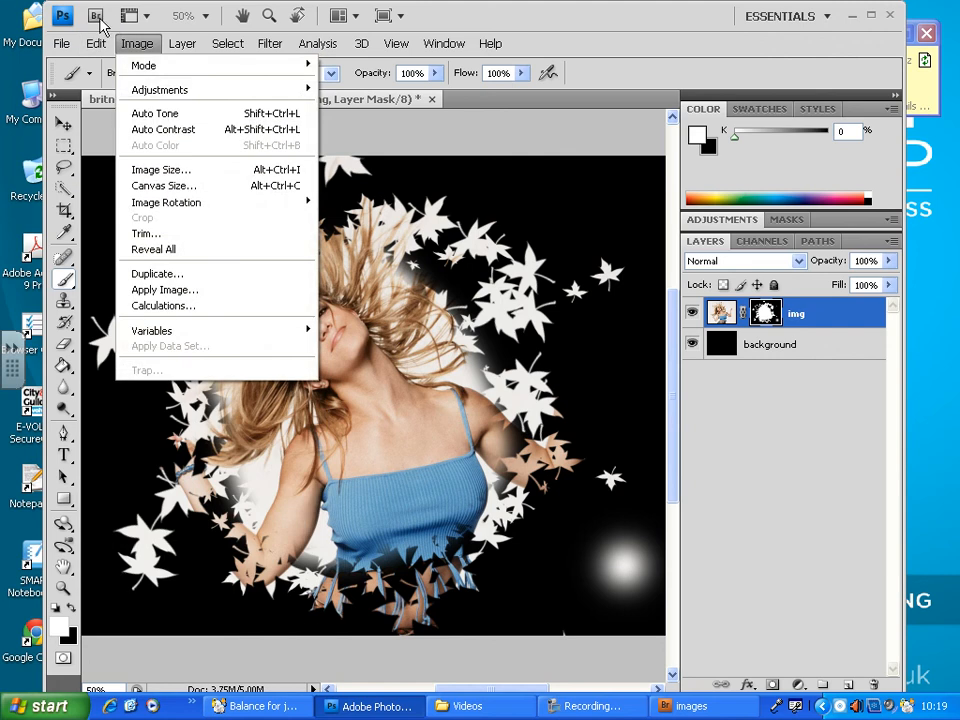
{"action": "left_click", "coordinate": [97, 17]}
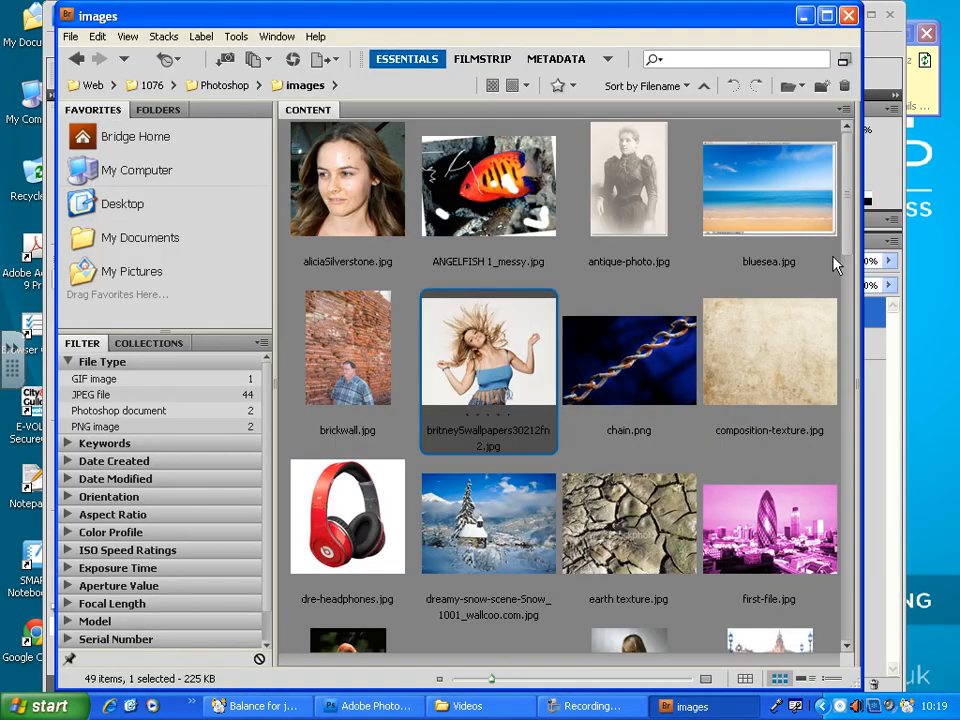
{"action": "left_click", "coordinate": [804, 16]}
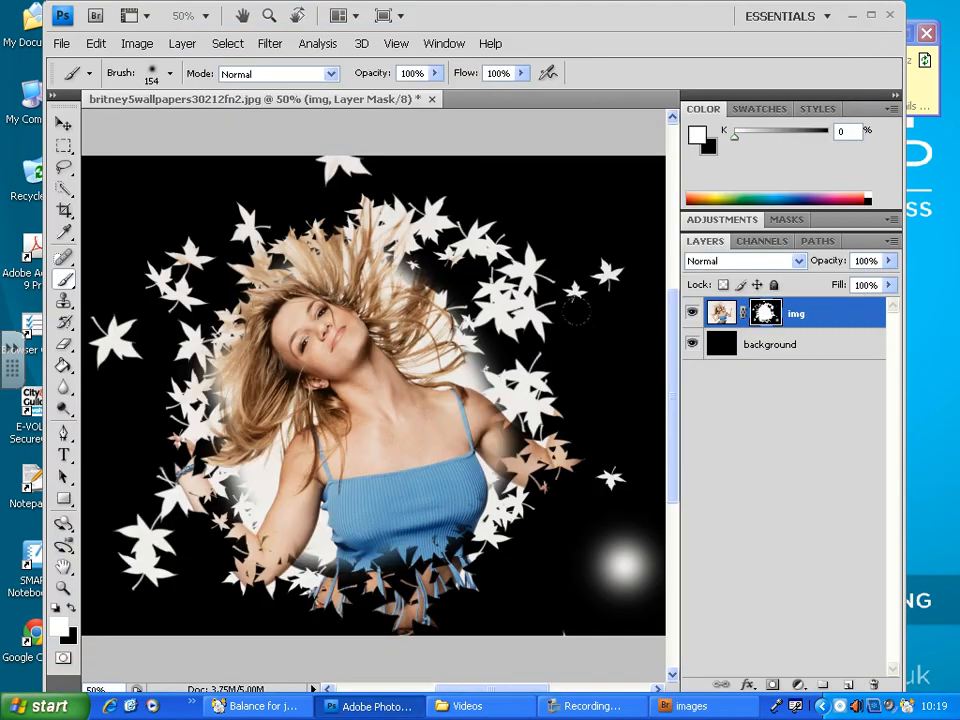
{"action": "left_click", "coordinate": [588, 706]}
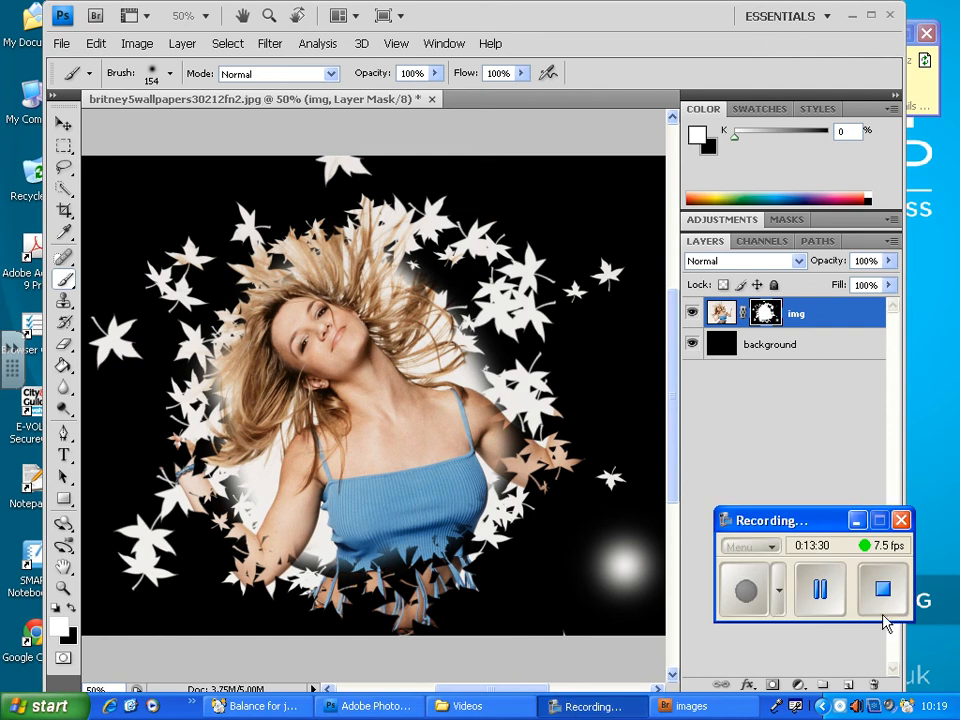